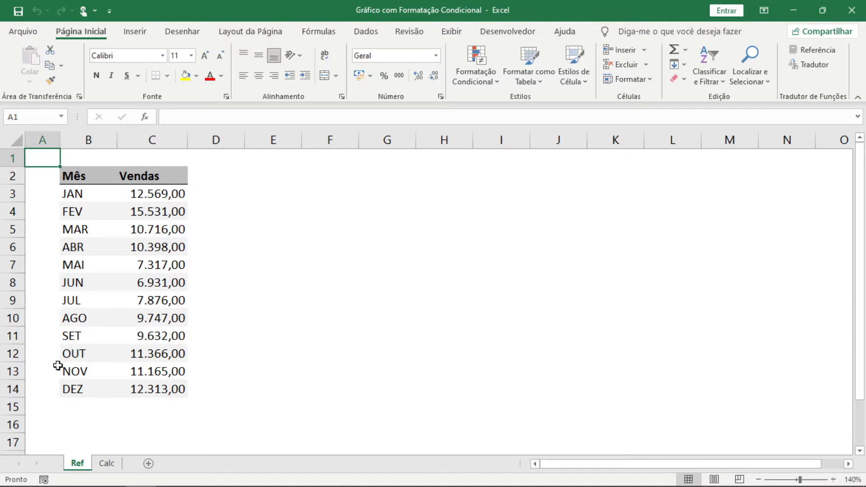
# Step: Examine the months on the Ref sheet and, on the Calc sheet, the Mês/Vendas table and the Rótulo and Valor columns
pyautogui.click(86, 194)
pyautogui.moveTo(86, 194); pyautogui.dragTo(101, 399)
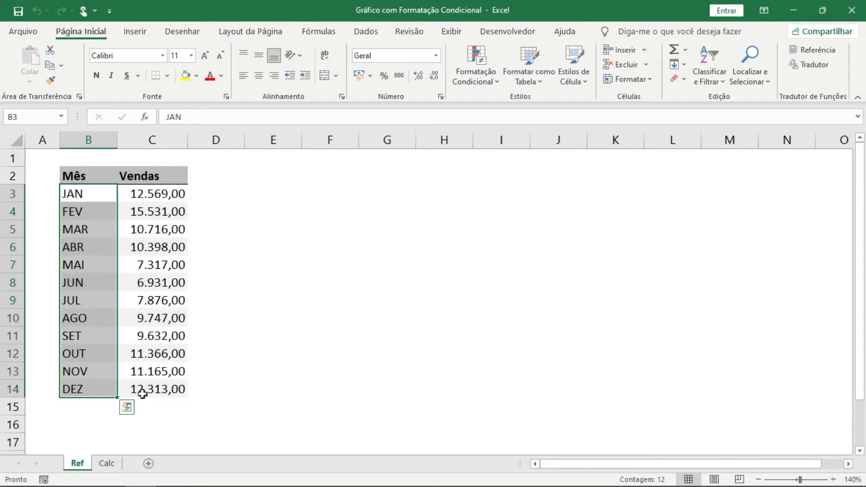
pyautogui.click(107, 465)
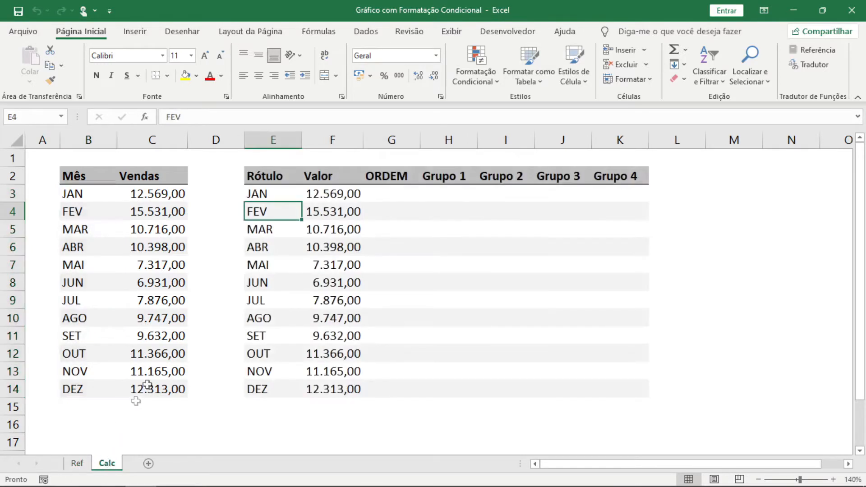
pyautogui.click(96, 178)
pyautogui.moveTo(96, 178); pyautogui.dragTo(174, 391)
pyautogui.moveTo(253, 178); pyautogui.dragTo(335, 387)
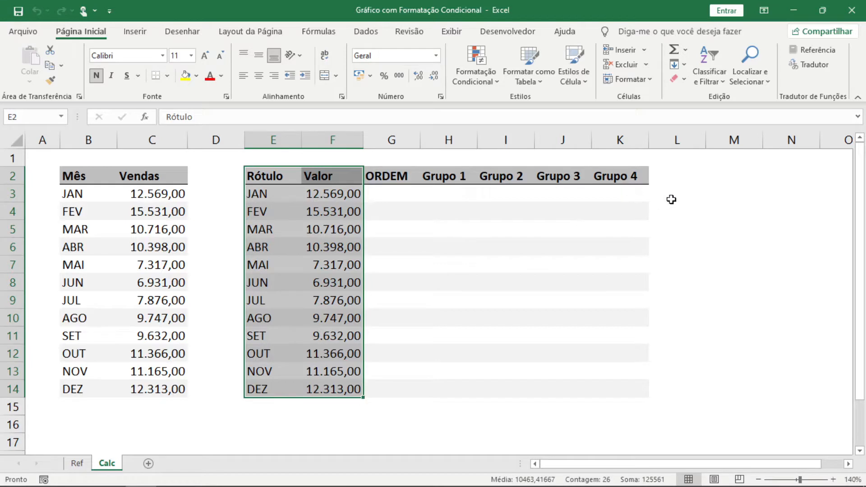
pyautogui.click(672, 199)
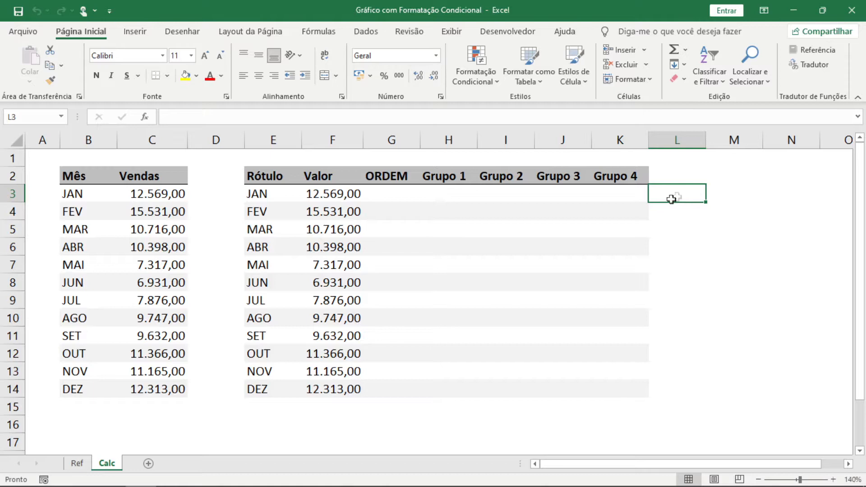
pyautogui.moveTo(315, 193); pyautogui.dragTo(331, 391)
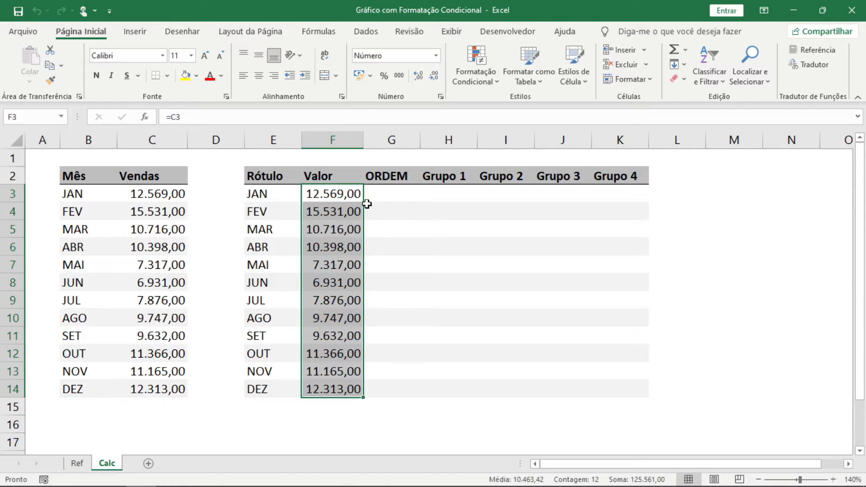
# Step: Enter =ORDEM.EQ(F3;$F$3:$F$14) in G3 to rank January's value within the Valor column, and check its references
pyautogui.click(393, 176)
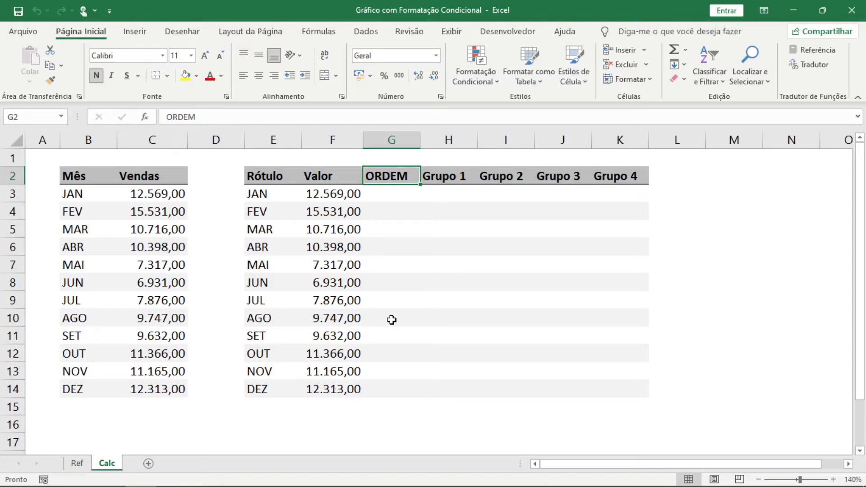
pyautogui.press('Down')
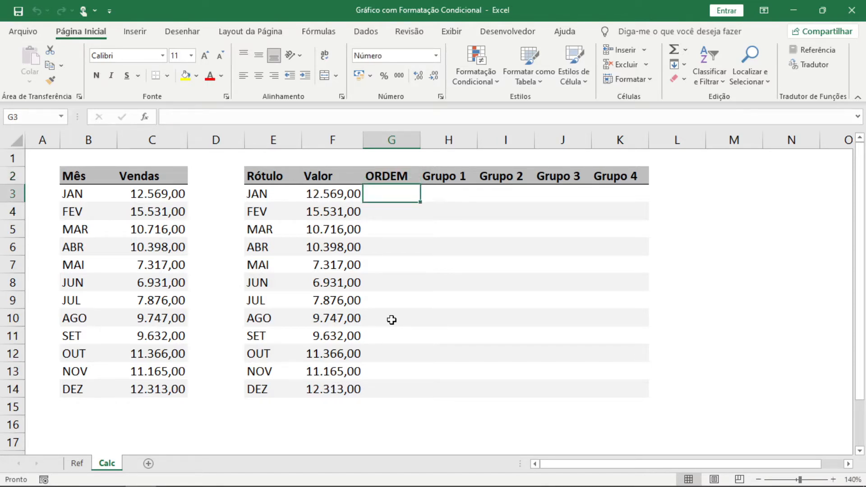
pyautogui.write('=ORD')
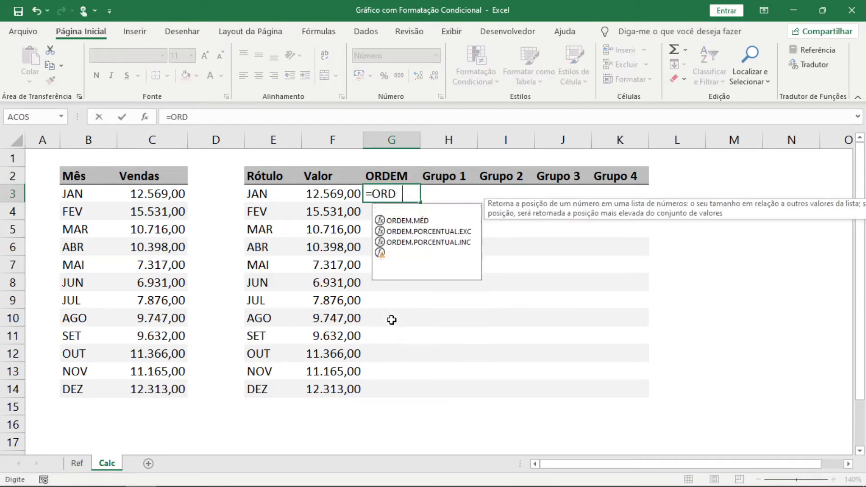
pyautogui.write('EM.EQ(')
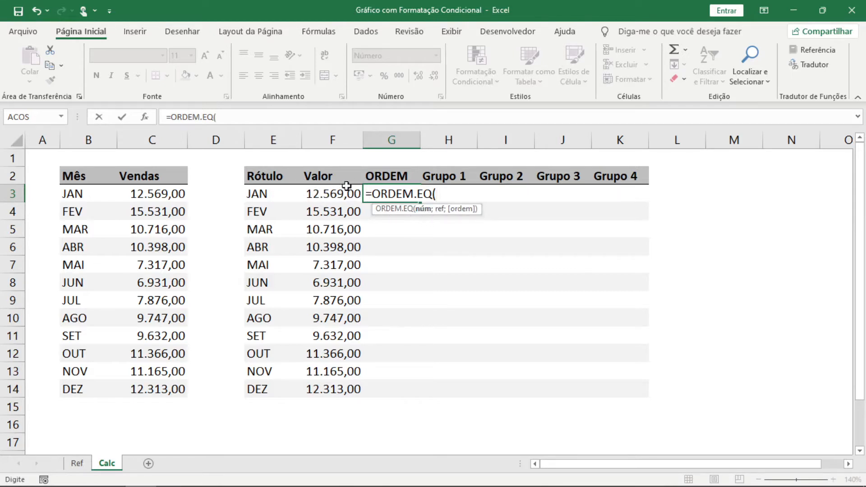
pyautogui.click(311, 193)
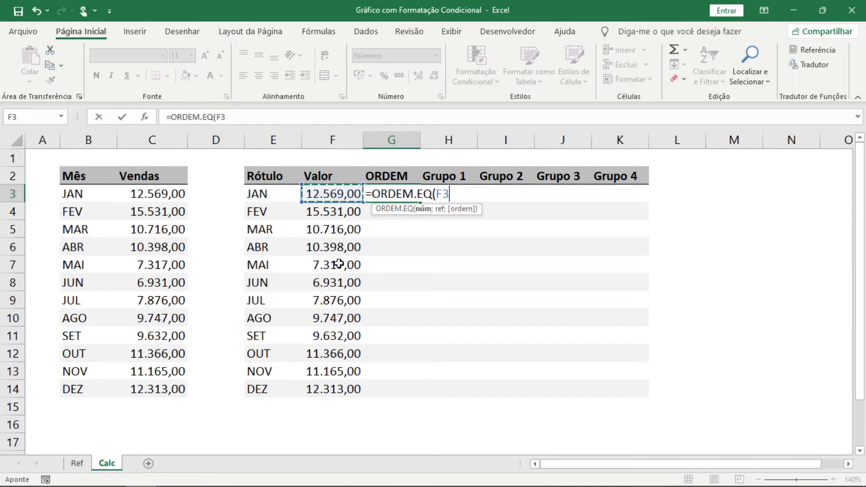
pyautogui.write(';')
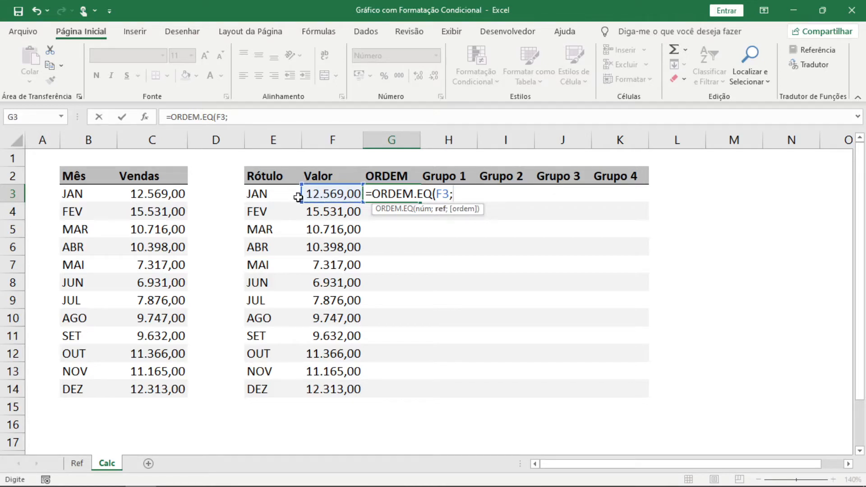
pyautogui.moveTo(337, 190); pyautogui.dragTo(350, 390)
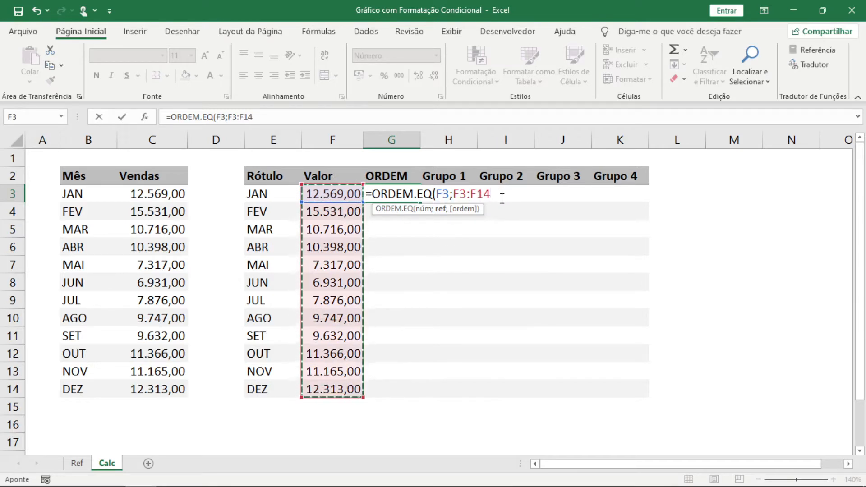
pyautogui.press('F4')
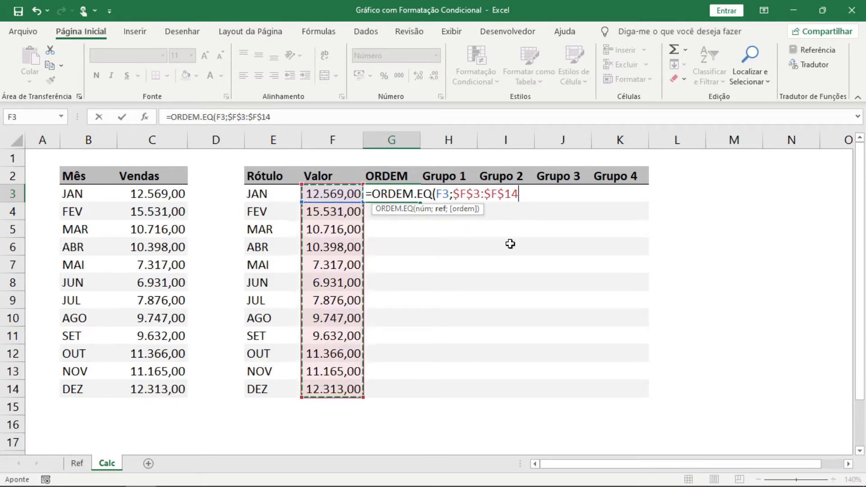
pyautogui.write(')')
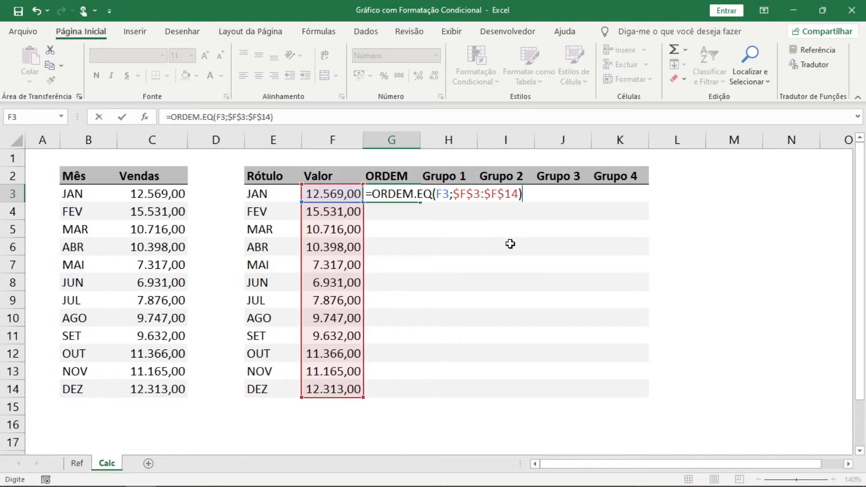
pyautogui.press('Return')
pyautogui.click(381, 196)
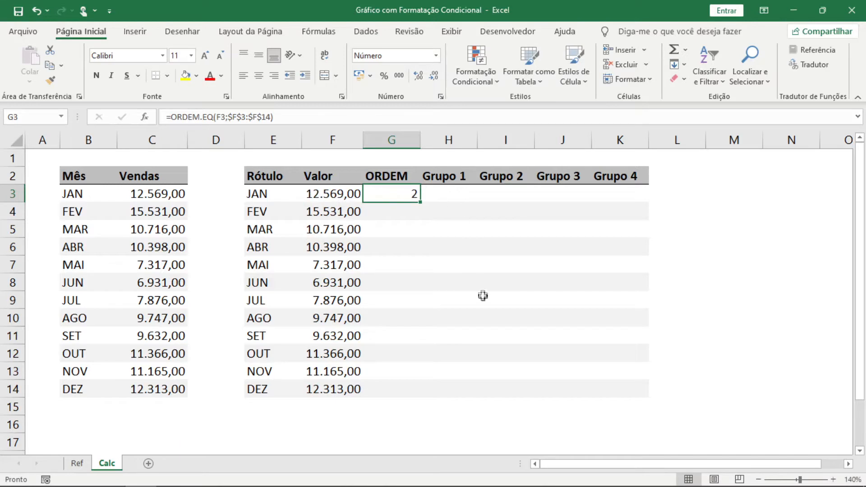
pyautogui.press('F2')
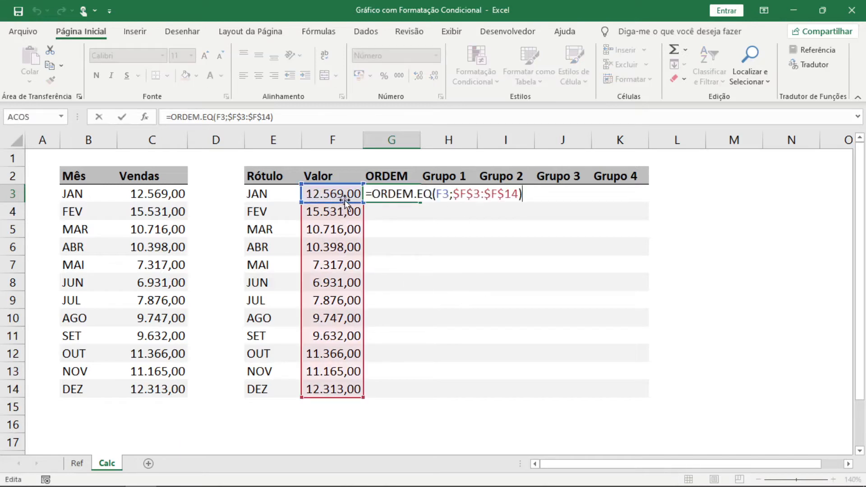
pyautogui.hotkey('ctrl', 'Return')
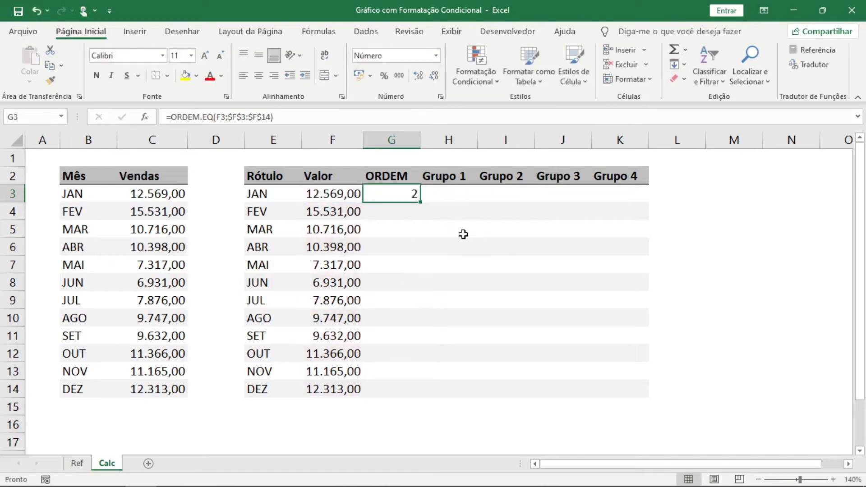
# Step: Copy the ranking formula from G3 and paste only the formula down the ORDEM column through G14
pyautogui.hotkey('ctrl', 'c')
pyautogui.press('Left')
pyautogui.hotkey('ctrl', 'Down')
pyautogui.press('Right')
pyautogui.hotkey('ctrl', 'shift', 'Up')
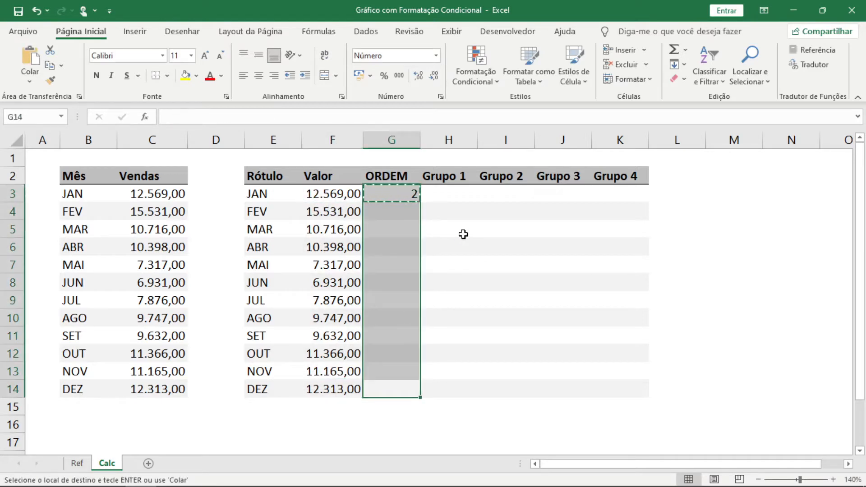
pyautogui.press('alt')
pyautogui.press('c')
pyautogui.press('v')
pyautogui.press('f')
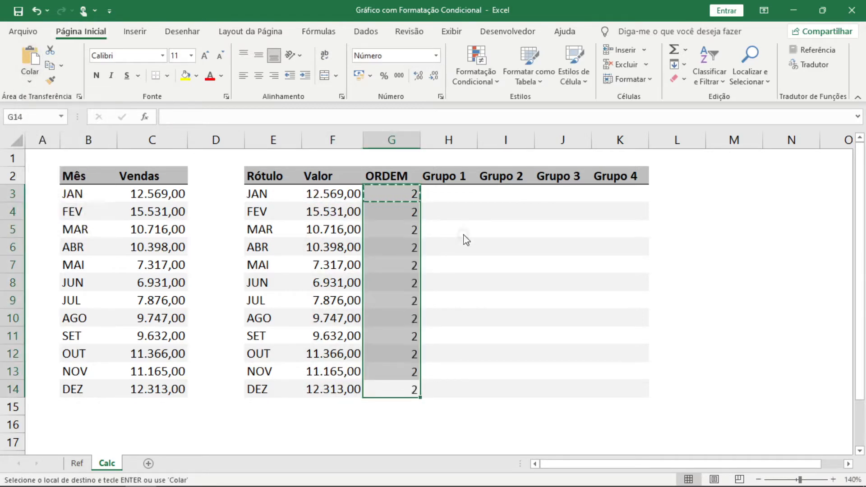
pyautogui.press('Escape')
pyautogui.press('Right')
pyautogui.press('Right')
pyautogui.press('Right')
pyautogui.press('Right')
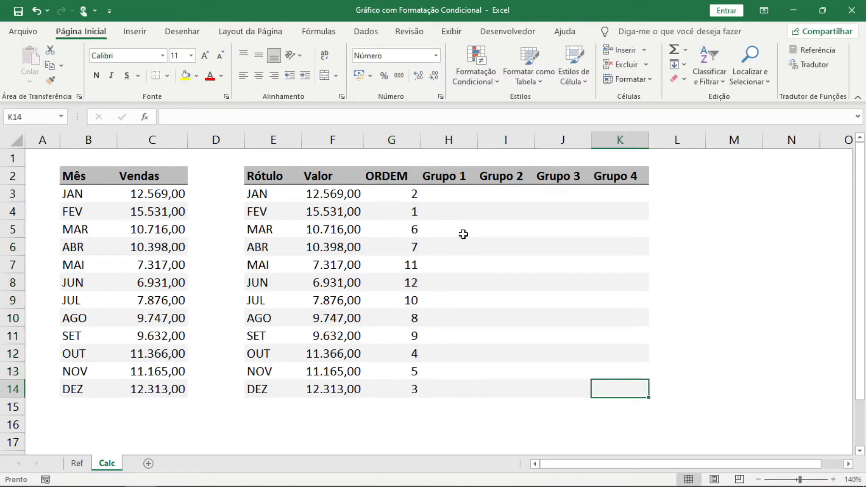
# Step: Examine the ORDEM ranks against the monthly values, comparing FEV, JAN, DEZ, OUT and JUN
pyautogui.moveTo(271, 210); pyautogui.dragTo(406, 213)
pyautogui.click(413, 210)
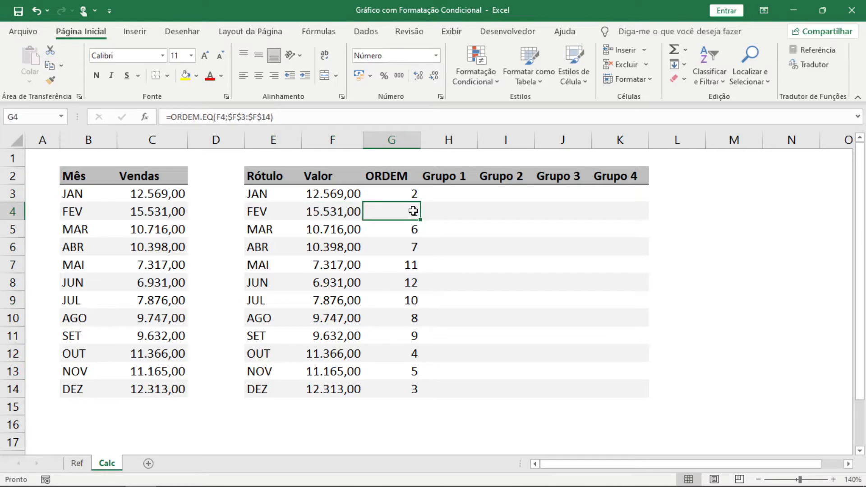
pyautogui.moveTo(260, 195); pyautogui.dragTo(401, 190)
pyautogui.moveTo(256, 389); pyautogui.dragTo(392, 390)
pyautogui.moveTo(255, 354); pyautogui.dragTo(404, 354)
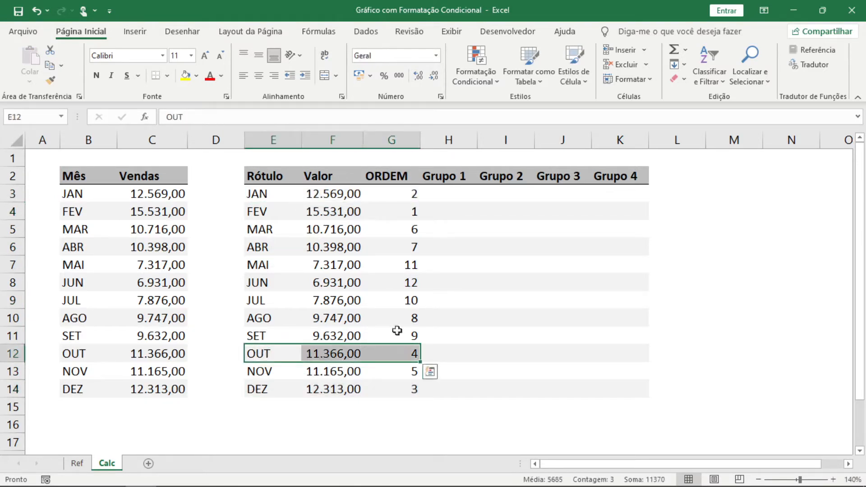
pyautogui.click(276, 284)
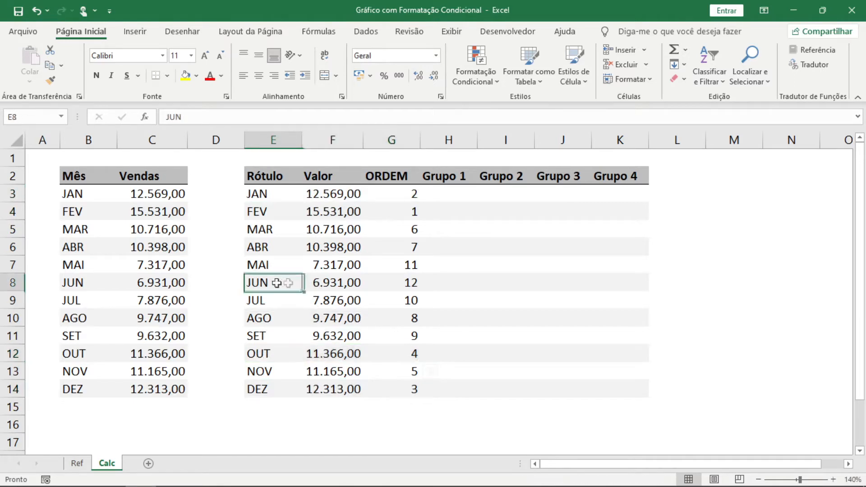
pyautogui.click(452, 282)
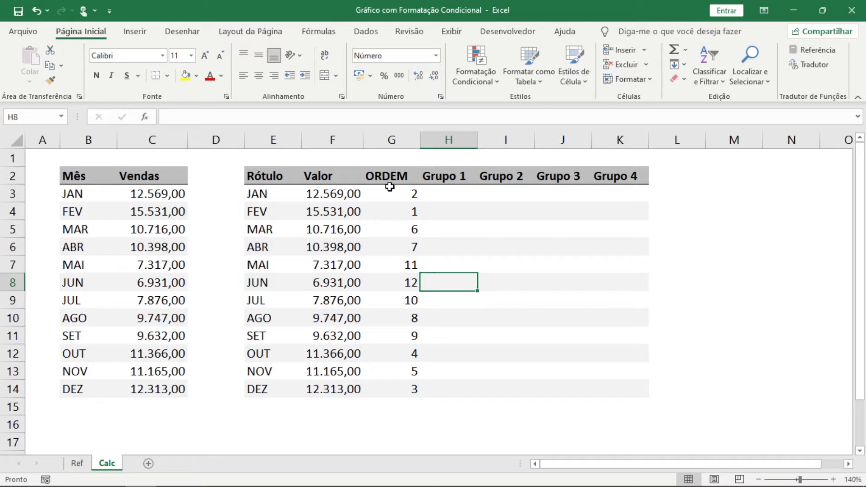
pyautogui.click(393, 211)
pyautogui.click(402, 194)
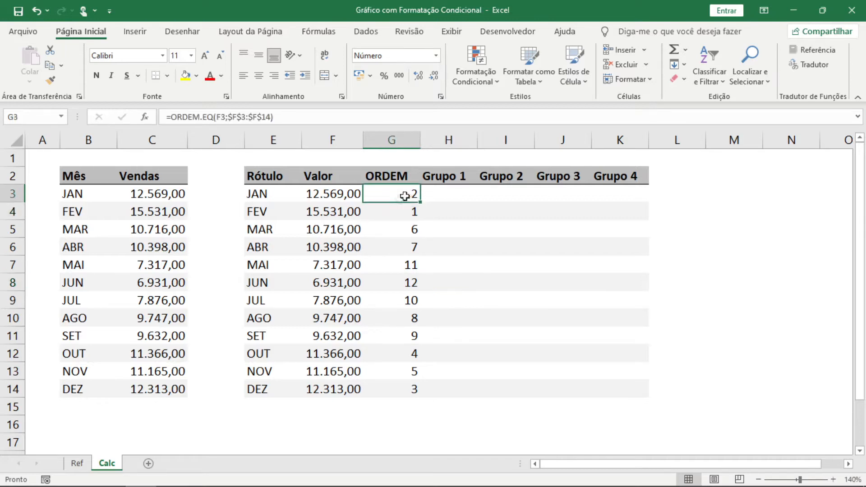
pyautogui.click(406, 391)
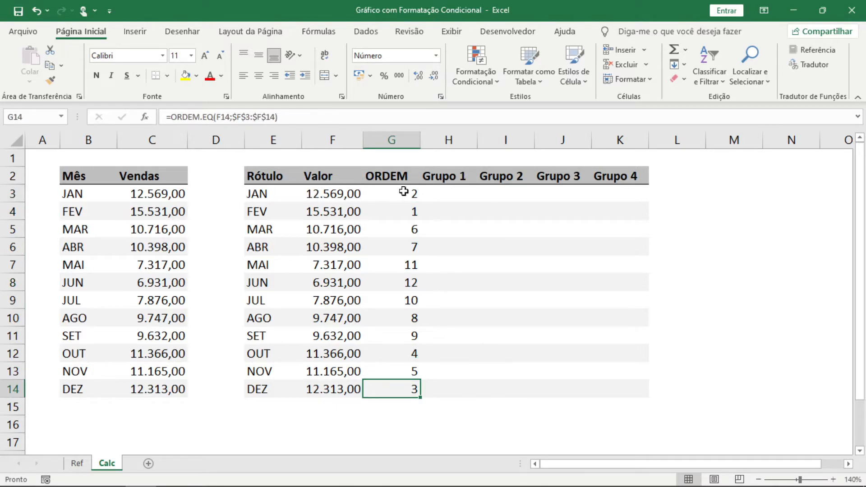
pyautogui.moveTo(402, 193); pyautogui.dragTo(412, 387)
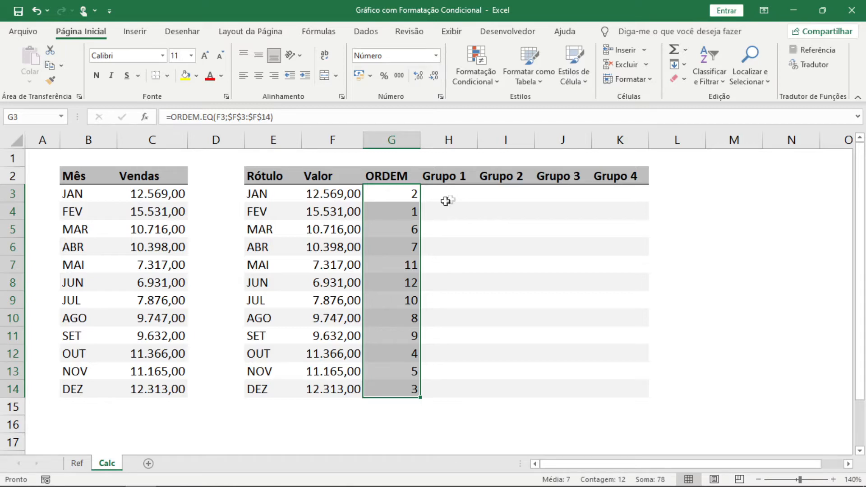
# Step: Begin the Grupo 1 formula in H3 with =SE(E(G3>=1;G3<=3); to test whether January's rank is from 1 to 3
pyautogui.click(449, 194)
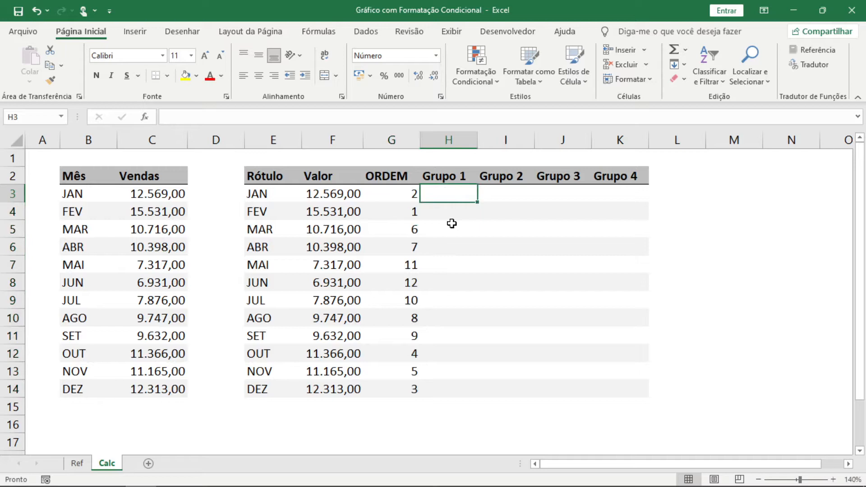
pyautogui.write('=SE(')
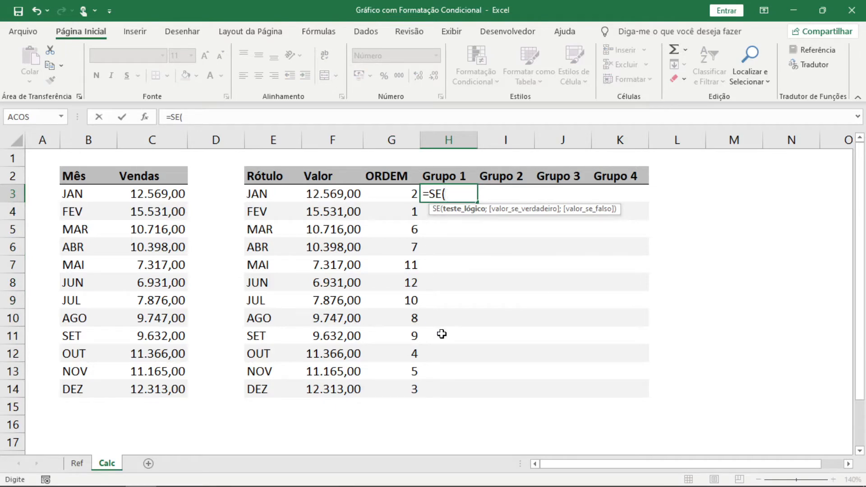
pyautogui.write('E(')
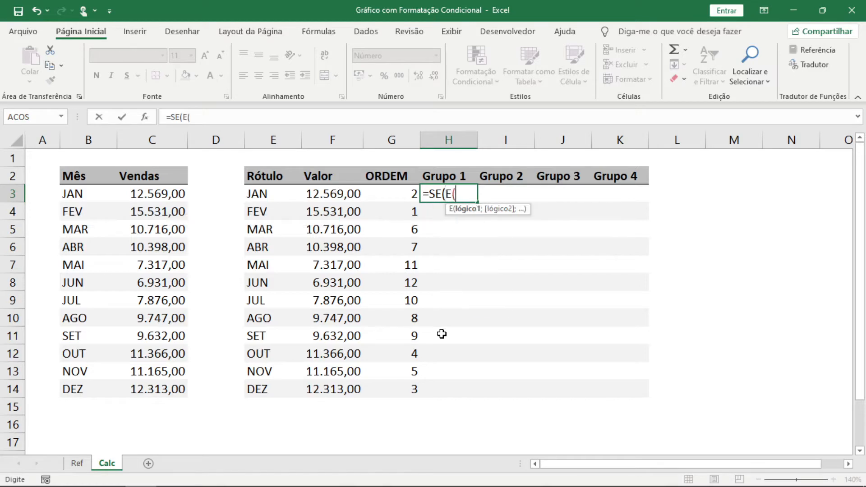
pyautogui.click(397, 194)
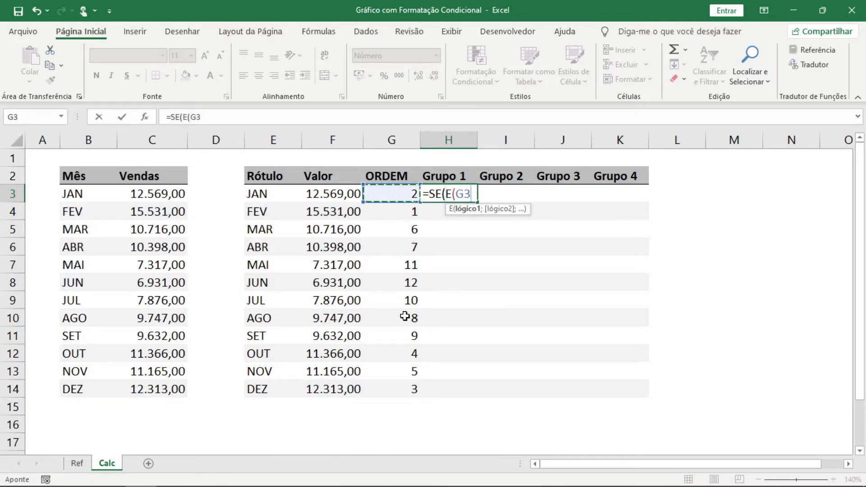
pyautogui.write('>=')
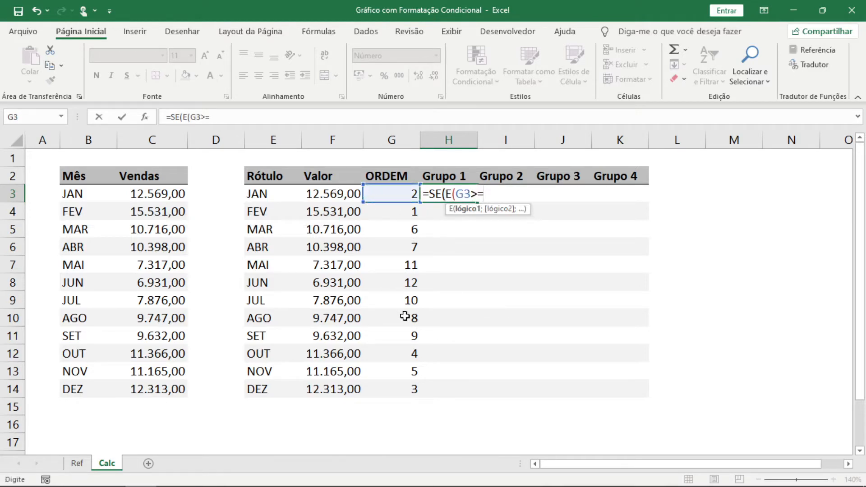
pyautogui.write('1')
pyautogui.write(';')
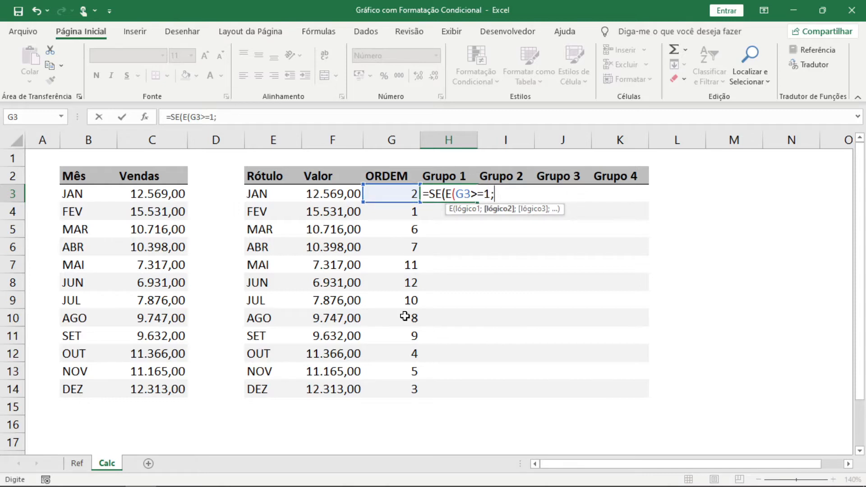
pyautogui.click(398, 191)
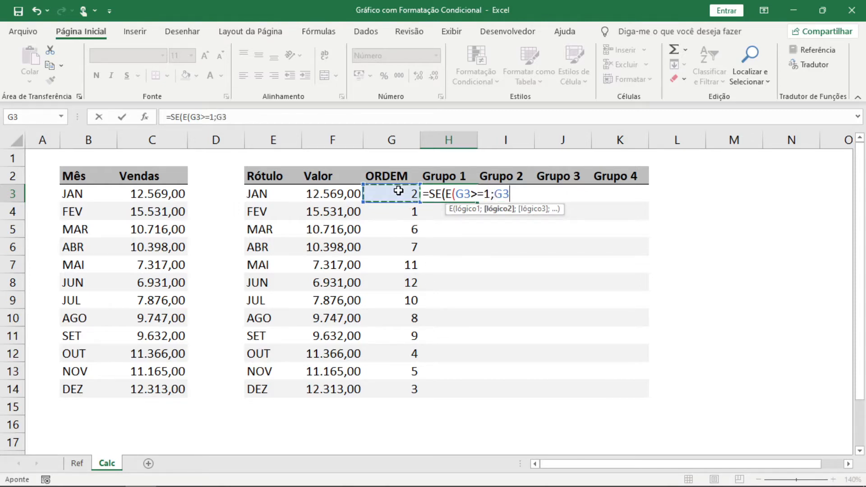
pyautogui.write('<=3')
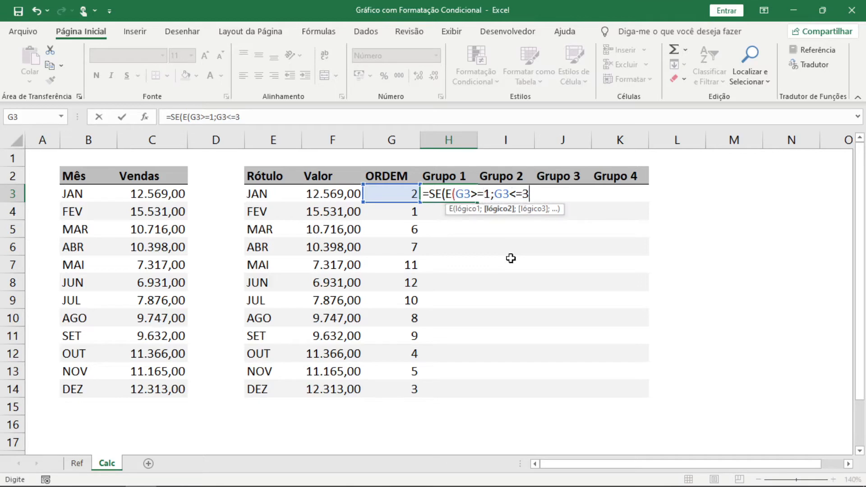
pyautogui.write(');')
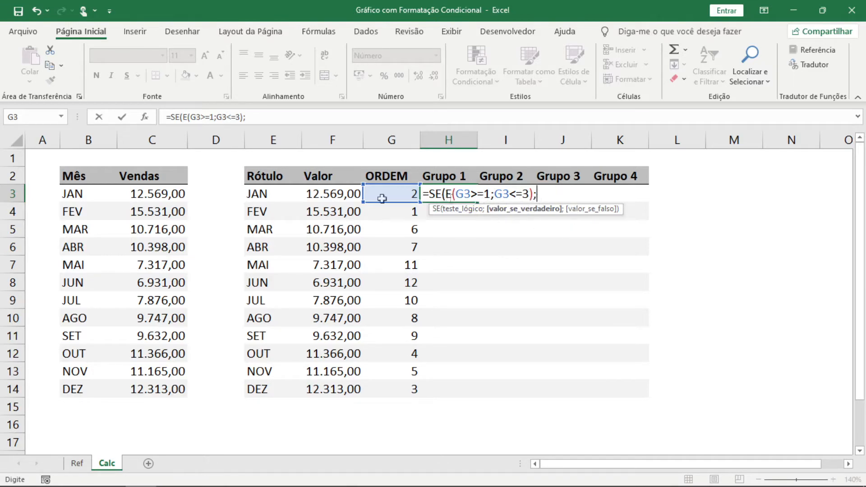
# Step: Complete the H3 formula with F3 as the true value and NÃO.DISP() as the false value
pyautogui.click(330, 194)
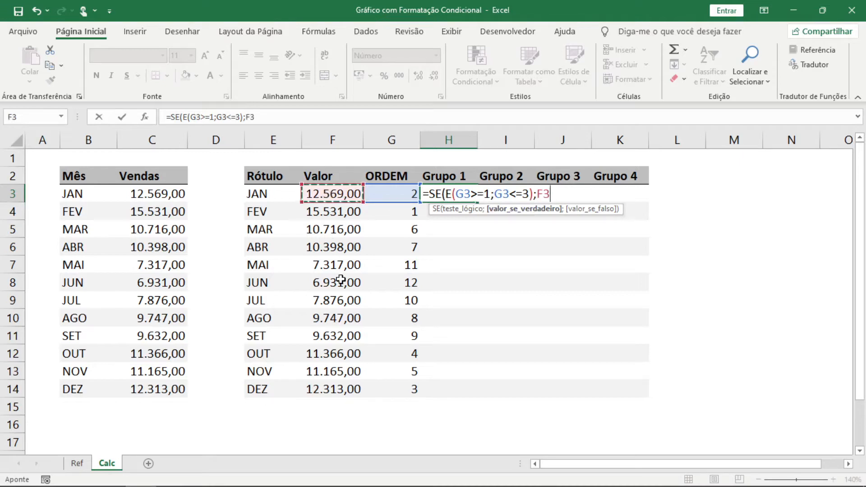
pyautogui.write('.')
pyautogui.press('BackSpace')
pyautogui.write(';')
pyautogui.write('não.dis')
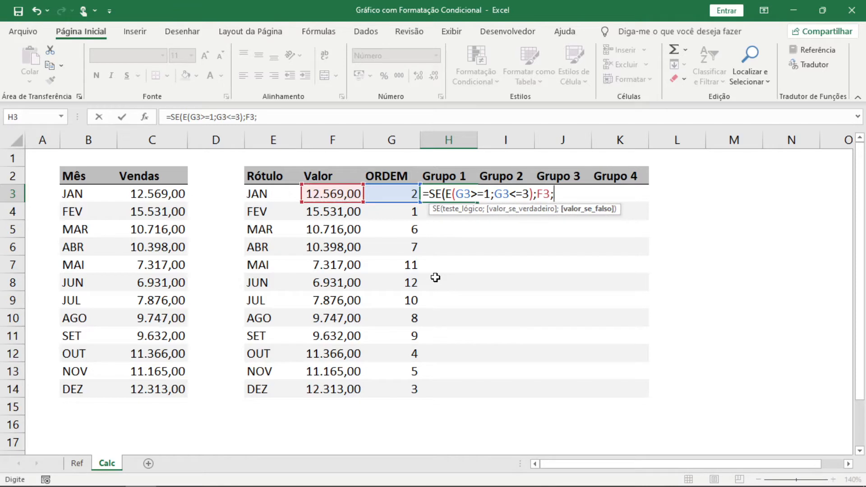
pyautogui.write('p')
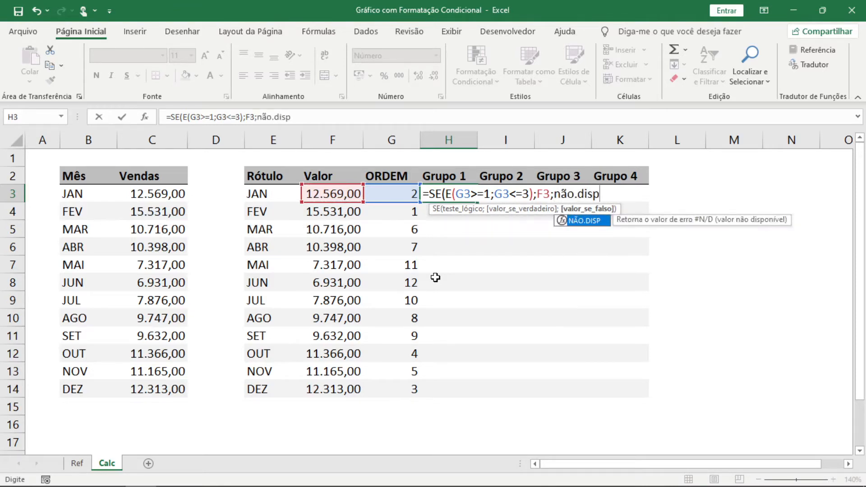
pyautogui.doubleClick(583, 222)
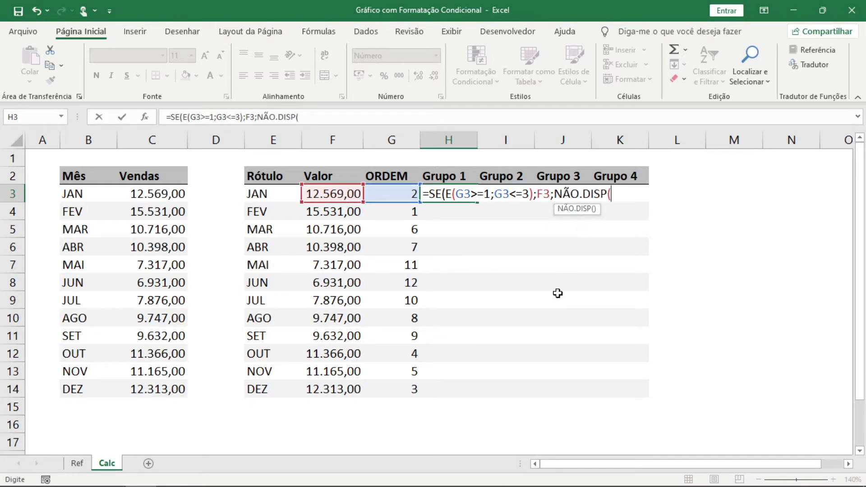
pyautogui.write(')')
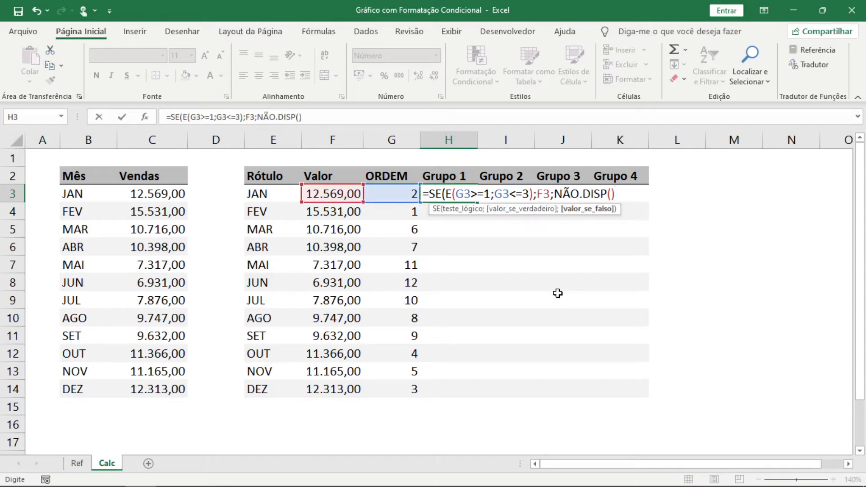
pyautogui.write(')')
pyautogui.press('Return')
pyautogui.press('Up')
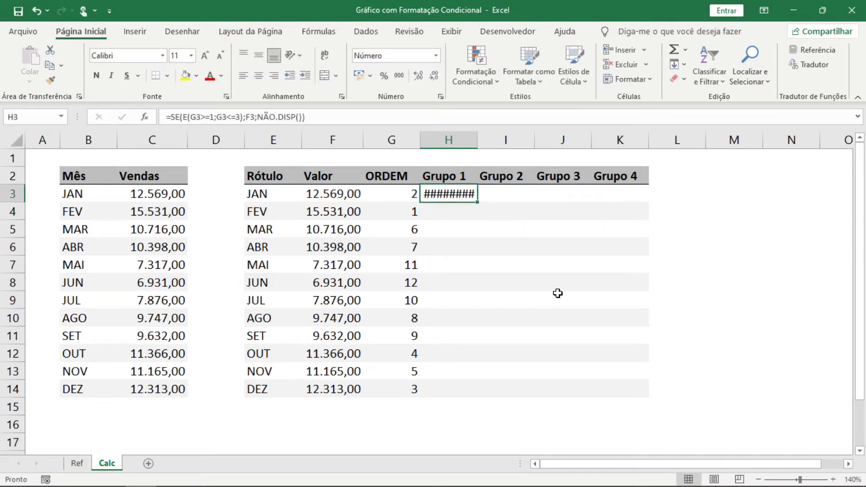
# Step: Widen columns H through K equally so that the group values fit in their cells
pyautogui.moveTo(449, 135); pyautogui.dragTo(635, 139)
pyautogui.moveTo(477, 135); pyautogui.dragTo(491, 136)
pyautogui.click(403, 195)
pyautogui.click(456, 193)
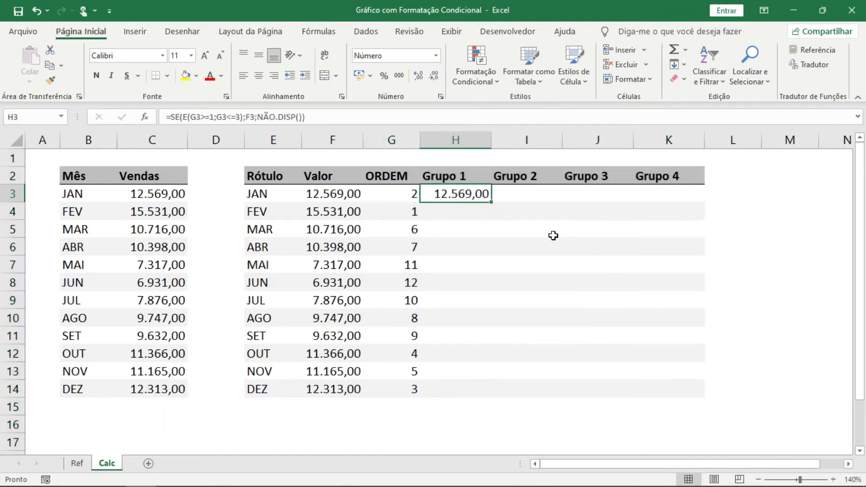
# Step: Copy the Grupo 1 formula from H3 down the column through H14 and check its results
pyautogui.hotkey('ctrl', 'c')
pyautogui.press('Left')
pyautogui.hotkey('ctrl', 'Down')
pyautogui.press('Right')
pyautogui.hotkey('ctrl', 'shift', 'Up')
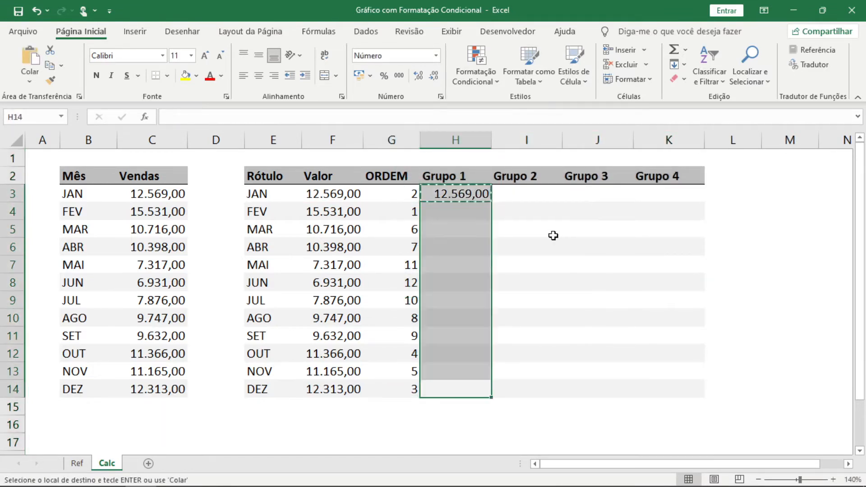
pyautogui.hotkey('ctrl', 'v')
pyautogui.press('Escape')
pyautogui.hotkey('ctrl', 'Up')
pyautogui.press('Right')
pyautogui.press('F2')
pyautogui.press('Escape')
pyautogui.moveTo(460, 192); pyautogui.dragTo(476, 370)
pyautogui.click(462, 391)
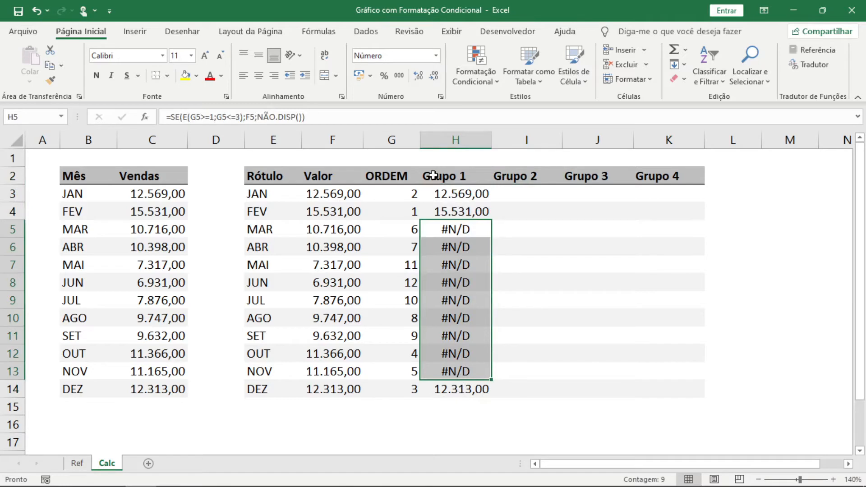
# Step: Reuse the H3 formula text for Grupo 2 in I3, changing the rank limits: =SE(E(G3>=4;G3<=6);F3;NÃO.DISP())
pyautogui.click(465, 189)
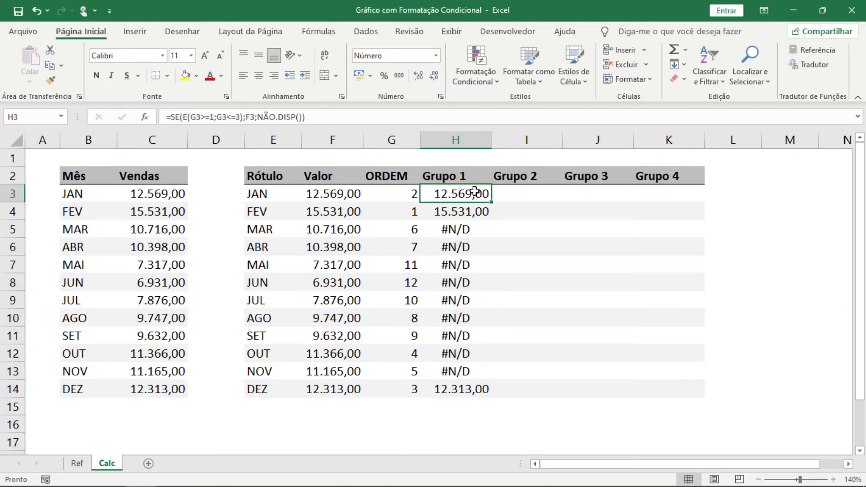
pyautogui.doubleClick(475, 192)
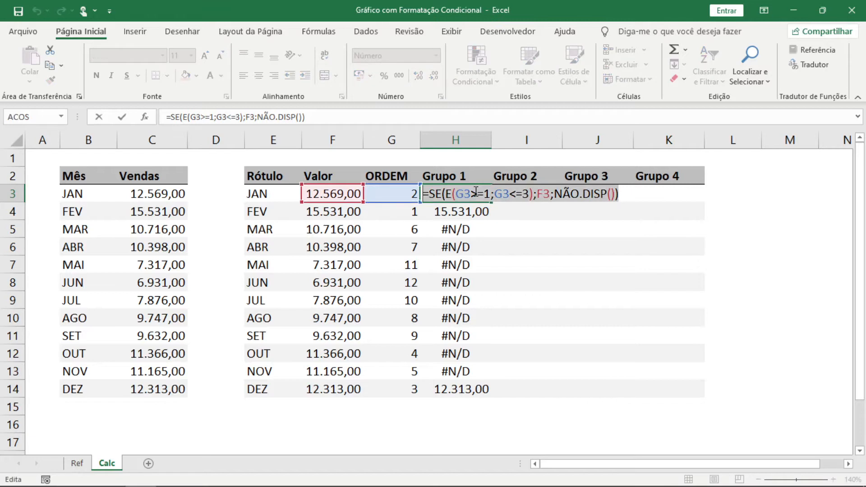
pyautogui.hotkey('ctrl', 'c')
pyautogui.press('Tab')
pyautogui.press('F2')
pyautogui.hotkey('ctrl', 'v')
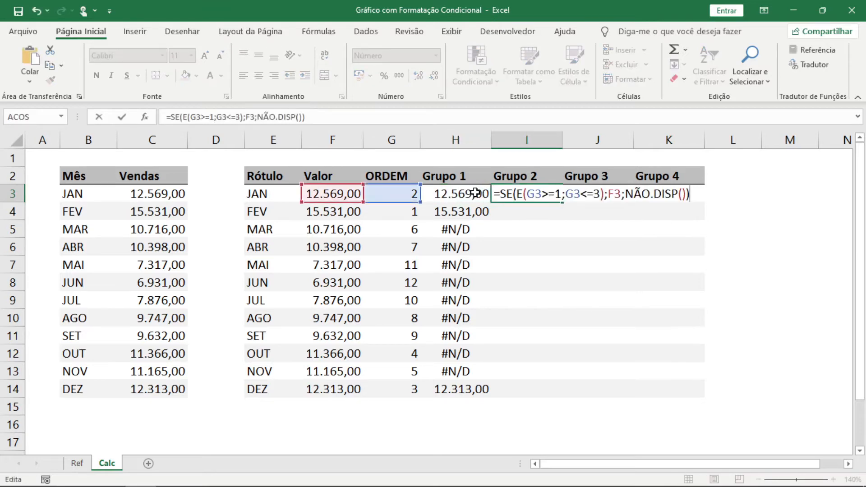
pyautogui.doubleClick(561, 194)
pyautogui.write('4')
pyautogui.doubleClick(597, 194)
pyautogui.write('6')
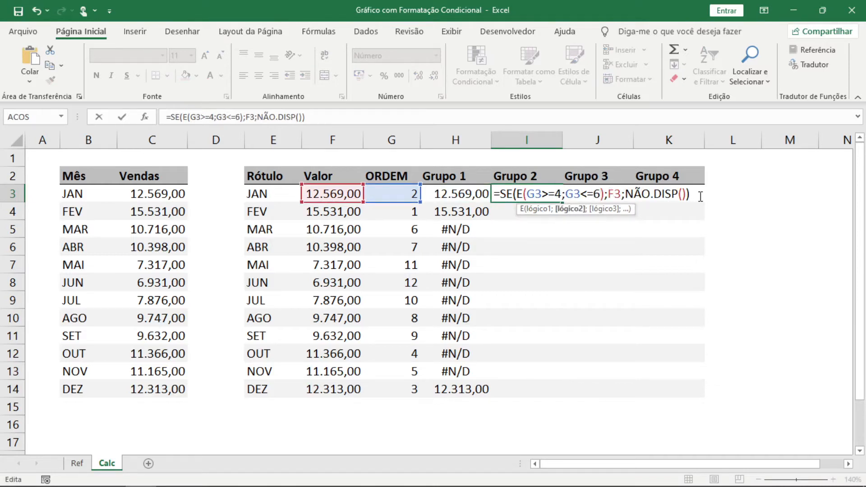
pyautogui.press('Return')
# Step: Enter the Grupo 3 formula in J3 from the same copied text, with rank limits 7 and 9
pyautogui.press('Up')
pyautogui.press('Right')
pyautogui.press('F2')
pyautogui.hotkey('ctrl', 'v')
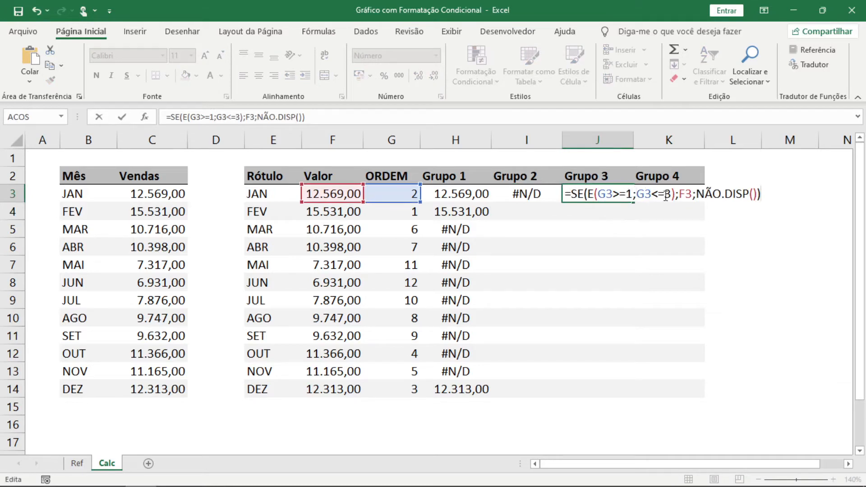
pyautogui.doubleClick(630, 194)
pyautogui.write('7')
pyautogui.doubleClick(667, 194)
pyautogui.write('9')
pyautogui.press('Return')
# Step: Copy the J3 formula text into K3 for Grupo 4 and set its limits: =SE(E(G3>=10;G3<=12);F3;NÃO.DISP())
pyautogui.press('Up')
pyautogui.press('F2')
pyautogui.hotkey('shift', 'Home')
pyautogui.hotkey('ctrl', 'c')
pyautogui.press('Tab')
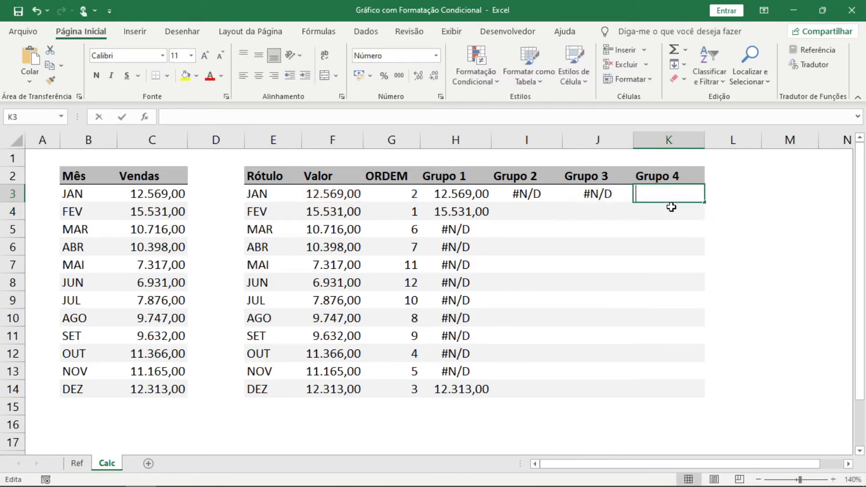
pyautogui.press('F2')
pyautogui.hotkey('ctrl', 'v')
pyautogui.moveTo(697, 194); pyautogui.dragTo(705, 193)
pyautogui.write('10')
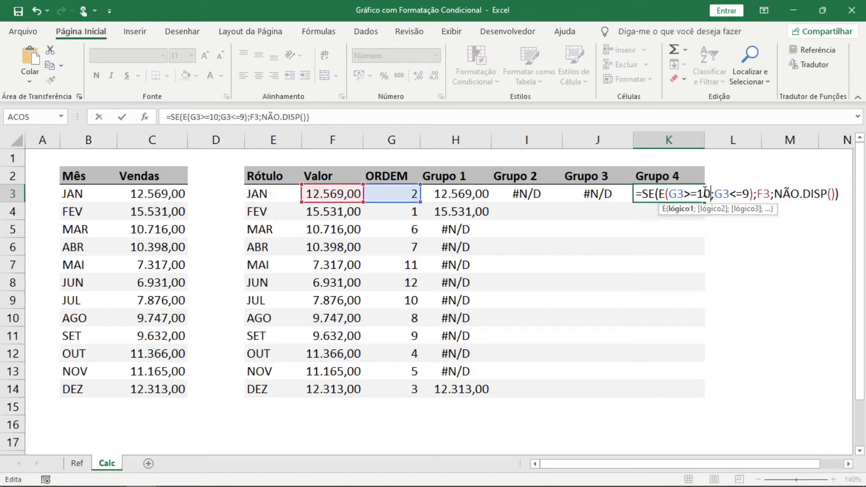
pyautogui.moveTo(751, 194); pyautogui.dragTo(743, 194)
pyautogui.write('12')
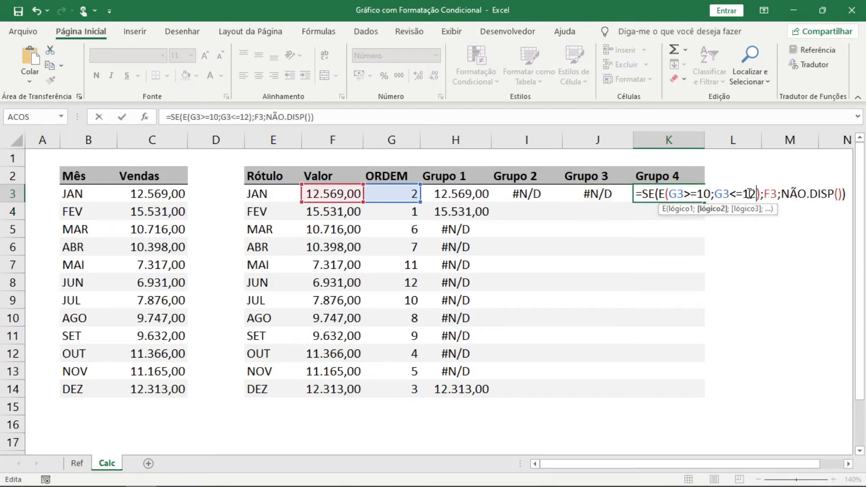
pyautogui.press('Return')
# Step: Copy the Grupo 2 to Grupo 4 formulas in I3:K3 and paste only the formulas down through row 14
pyautogui.press('Left')
pyautogui.press('Left')
pyautogui.press('Up')
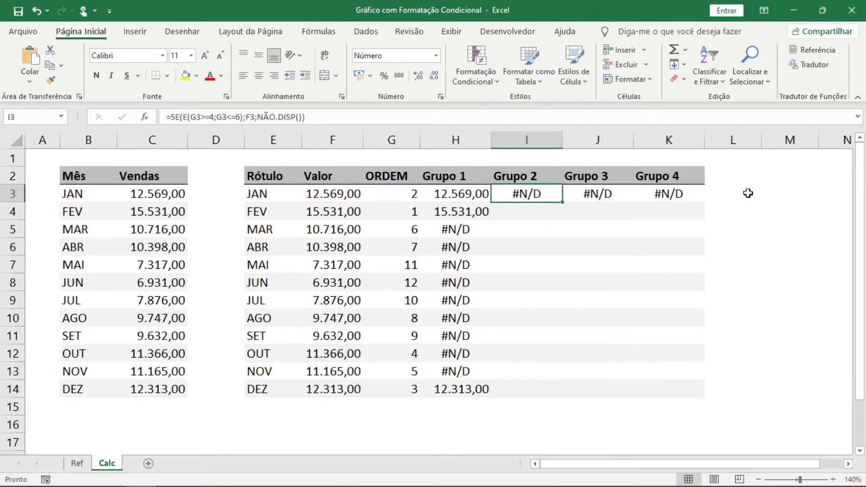
pyautogui.hotkey('shift', 'Right')
pyautogui.hotkey('shift', 'Right')
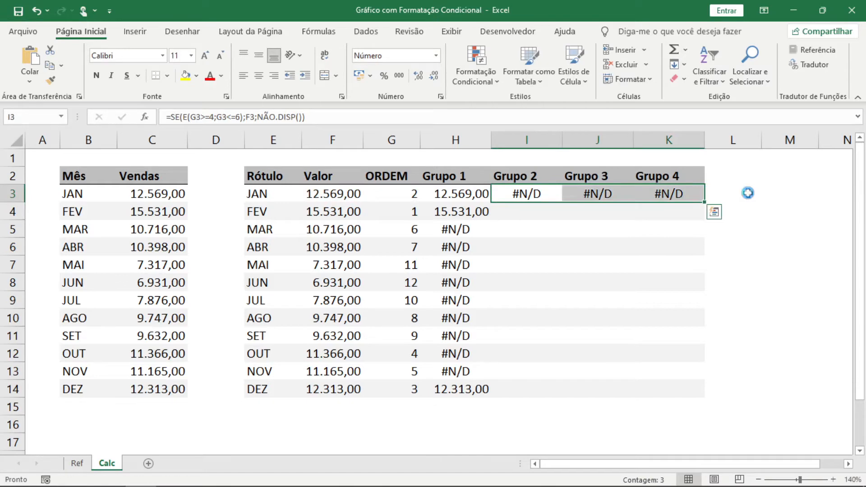
pyautogui.hotkey('ctrl', 'c')
pyautogui.press('Left')
pyautogui.hotkey('ctrl', 'Down')
pyautogui.press('Right')
pyautogui.hotkey('ctrl', 'shift', 'Up')
pyautogui.press('alt')
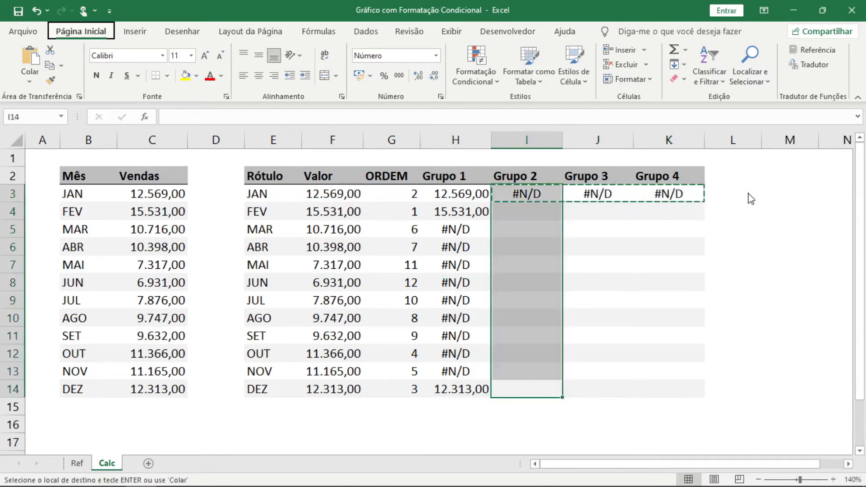
pyautogui.press('c')
pyautogui.press('v')
pyautogui.press('f')
pyautogui.press('Right')
pyautogui.press('Escape')
pyautogui.press('Right')
pyautogui.press('Right')
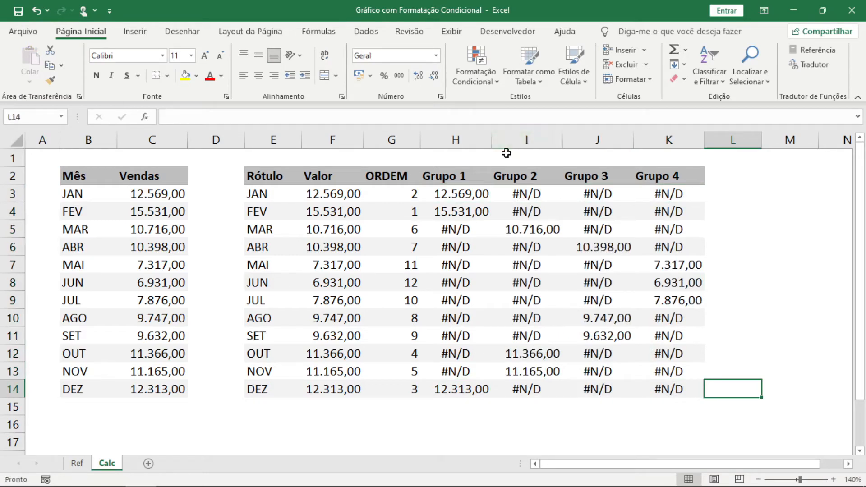
# Step: Compare the values distributed across the four group columns with the ranks in the ORDEM column
pyautogui.click(519, 229)
pyautogui.keyDown('ctrl'); pyautogui.moveTo(519, 354); pyautogui.dragTo(523, 367); pyautogui.keyUp('ctrl')
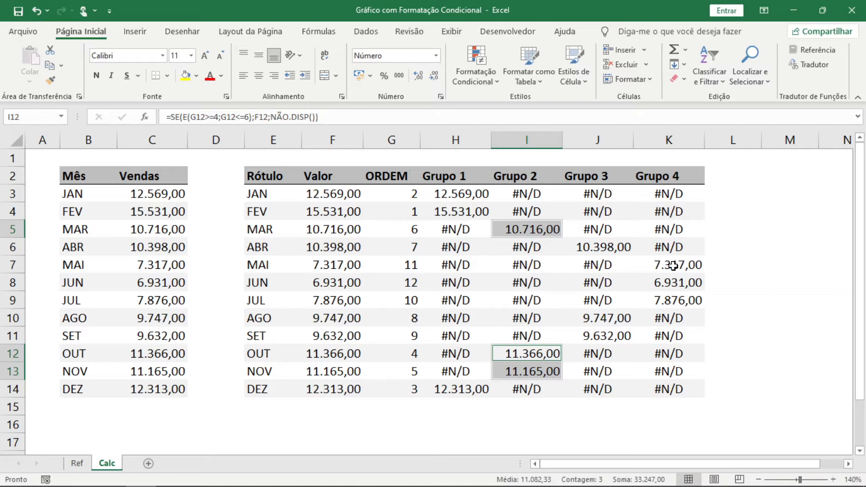
pyautogui.moveTo(383, 193); pyautogui.dragTo(411, 391)
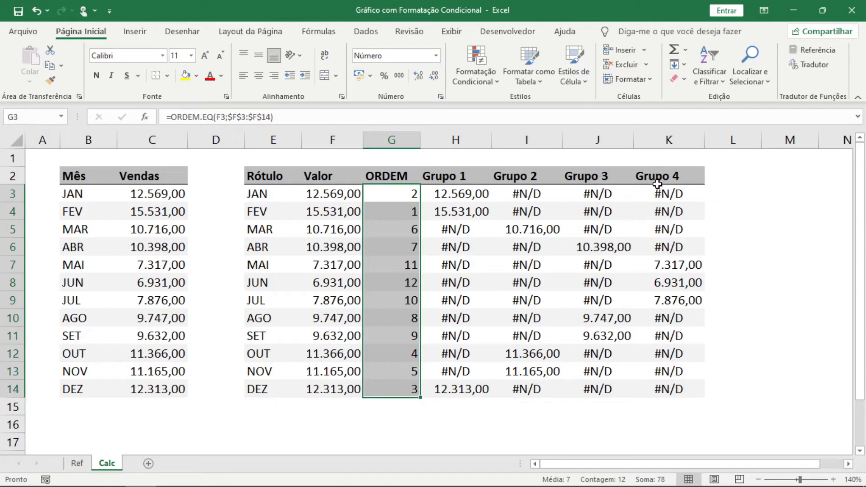
pyautogui.press('Right')
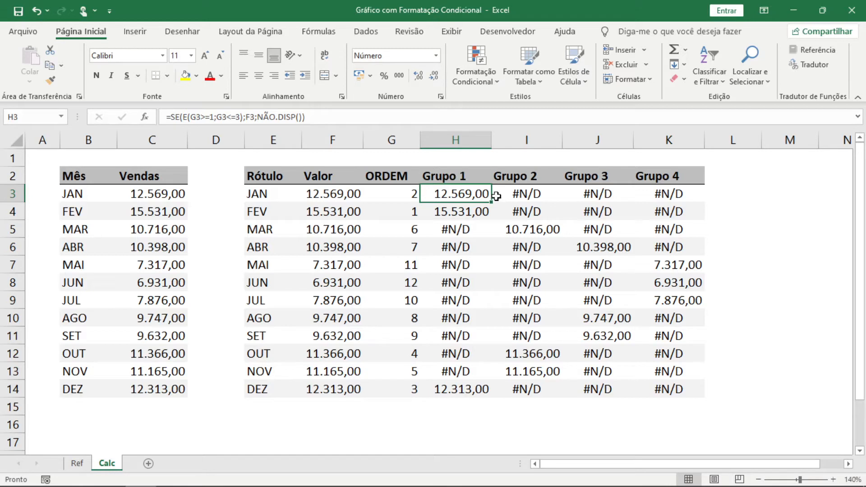
pyautogui.moveTo(474, 174); pyautogui.dragTo(605, 174)
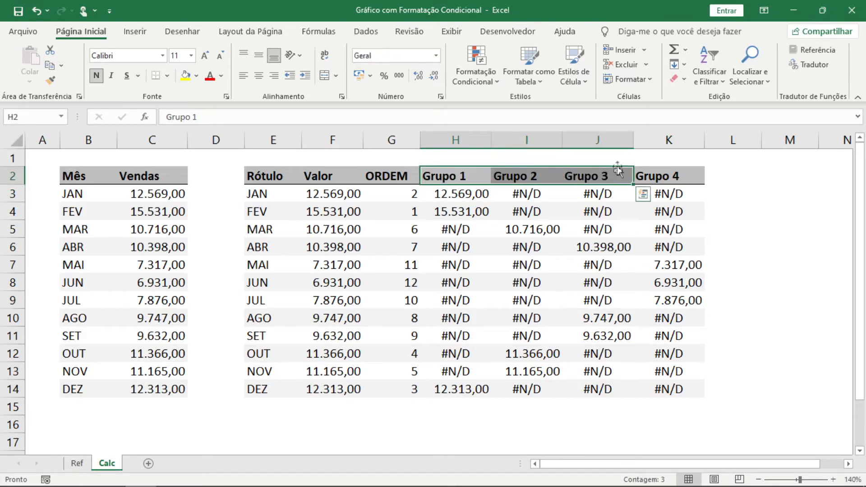
pyautogui.click(383, 194)
pyautogui.moveTo(384, 194); pyautogui.dragTo(396, 390)
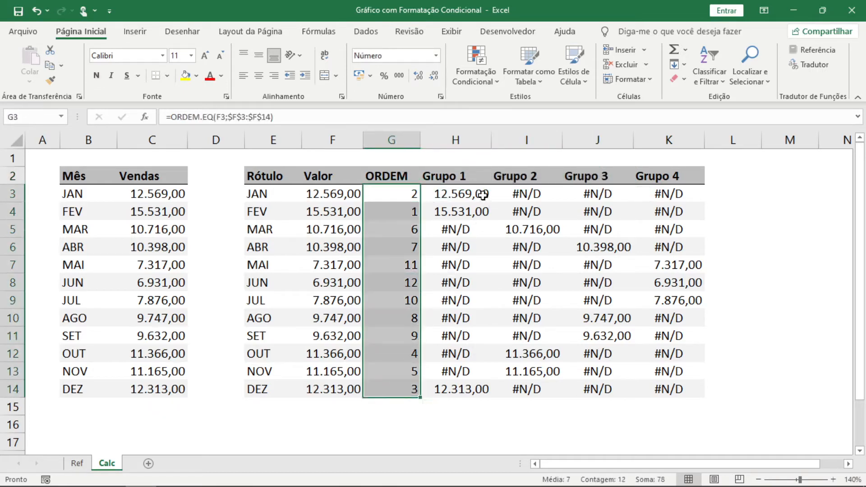
# Step: Check across rows 3 to 5 of the group columns how each month's value is assigned according to its ORDEM rank
pyautogui.click(453, 193)
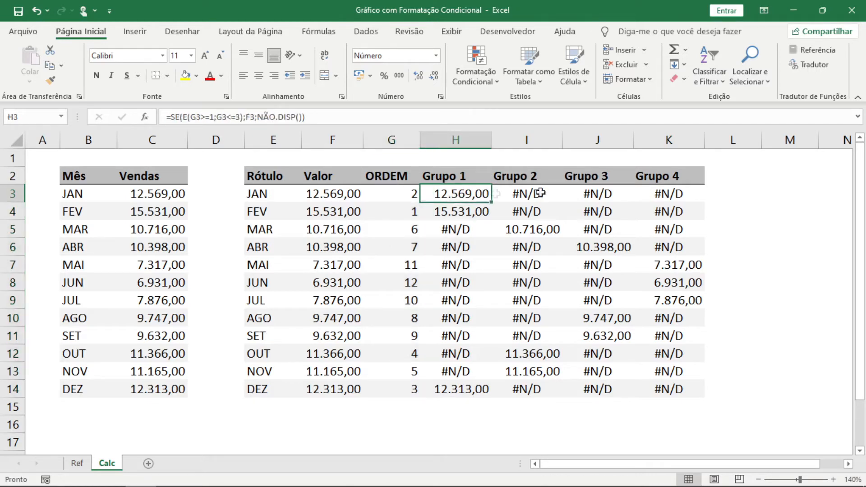
pyautogui.moveTo(453, 194); pyautogui.dragTo(668, 195)
pyautogui.moveTo(455, 211); pyautogui.dragTo(734, 212)
pyautogui.moveTo(465, 229); pyautogui.dragTo(678, 229)
pyautogui.moveTo(488, 195); pyautogui.dragTo(483, 214)
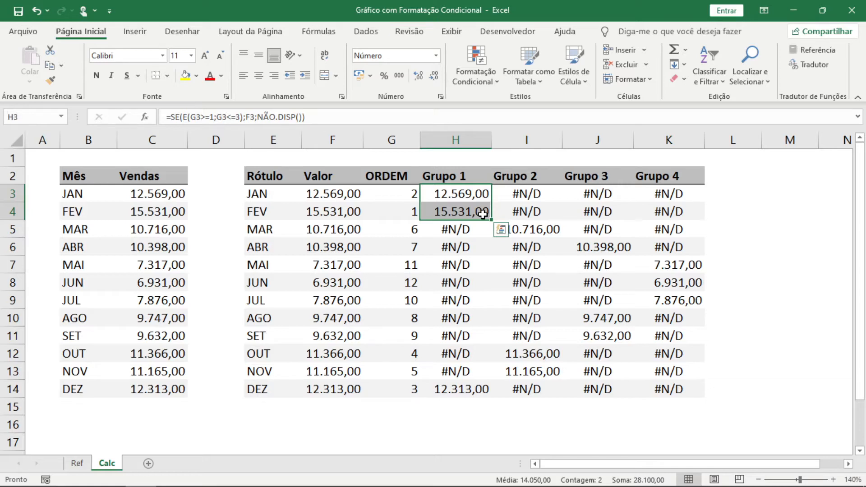
pyautogui.moveTo(451, 176); pyautogui.dragTo(573, 176)
pyautogui.moveTo(388, 192); pyautogui.dragTo(398, 388)
pyautogui.click(461, 194)
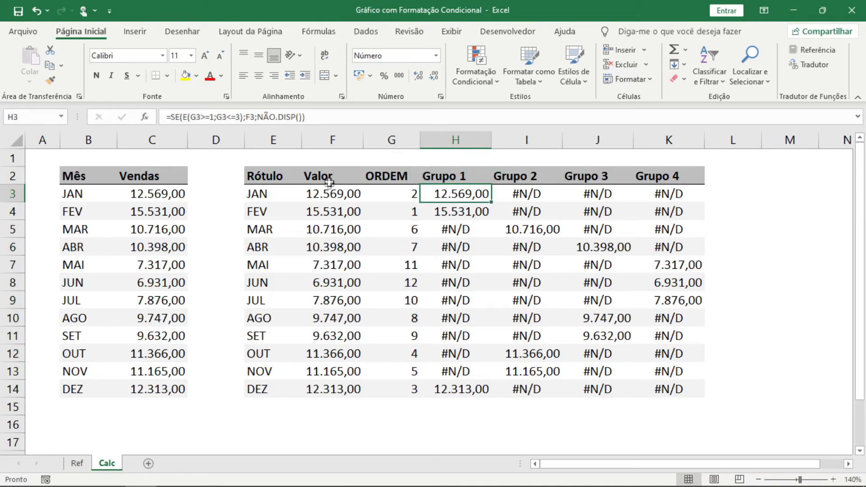
pyautogui.moveTo(328, 179)
pyautogui.mouseDown()
pyautogui.moveTo(286, 175)
pyautogui.moveTo(324, 192)
pyautogui.mouseUp()
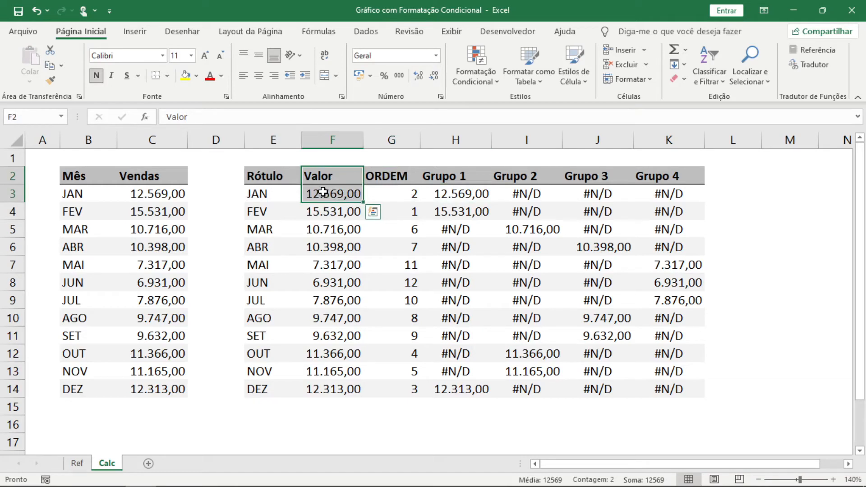
pyautogui.click(478, 195)
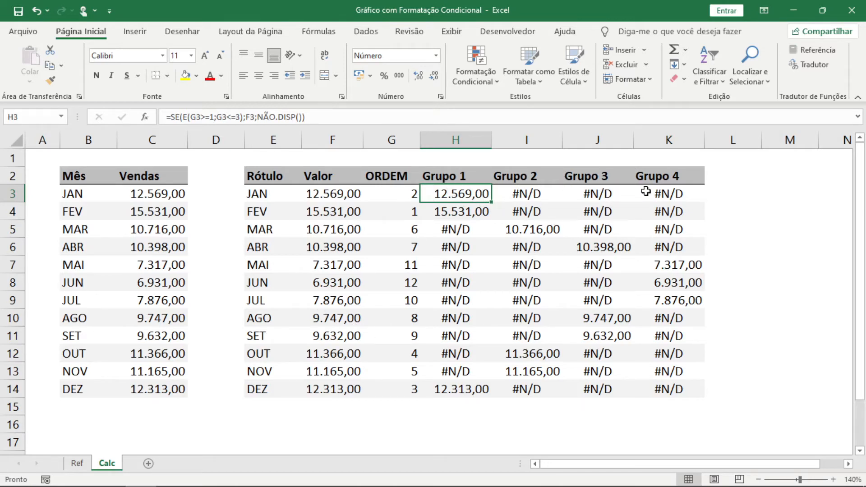
# Step: Insert a 2D clustered column chart from the four group columns, including headers, in H2:K14
pyautogui.click(453, 176)
pyautogui.moveTo(453, 176); pyautogui.dragTo(669, 388)
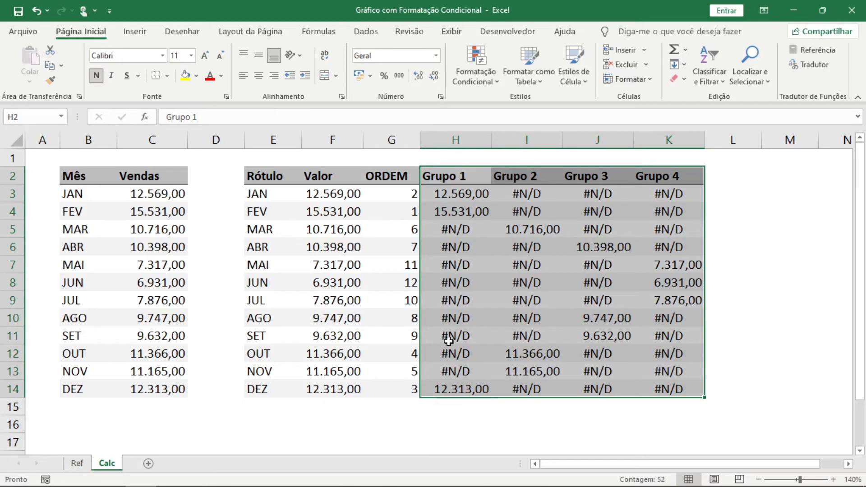
pyautogui.moveTo(465, 175); pyautogui.dragTo(686, 389)
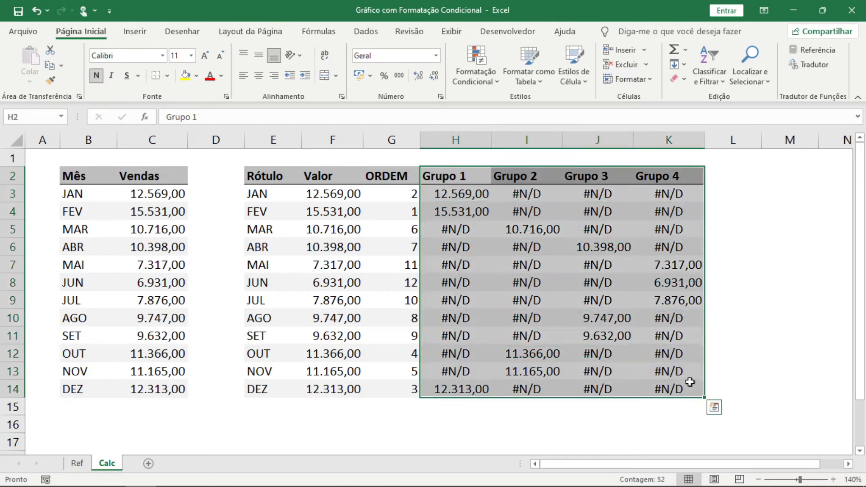
pyautogui.click(136, 31)
pyautogui.click(367, 50)
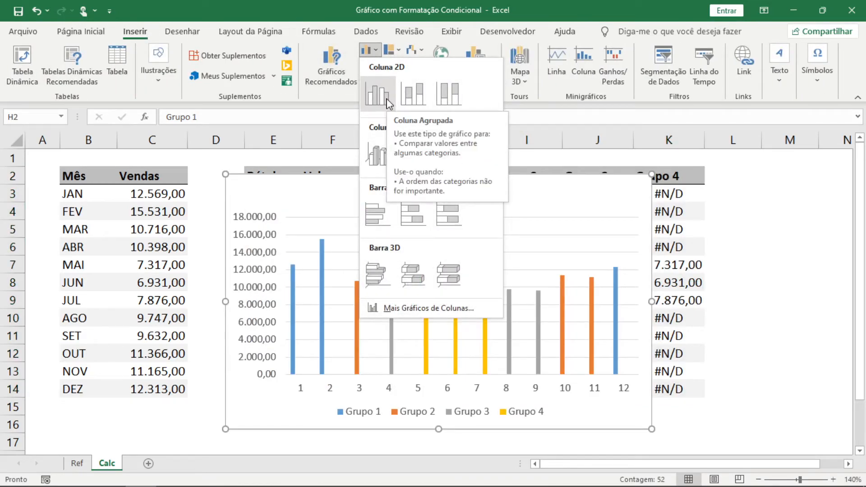
pyautogui.click(386, 103)
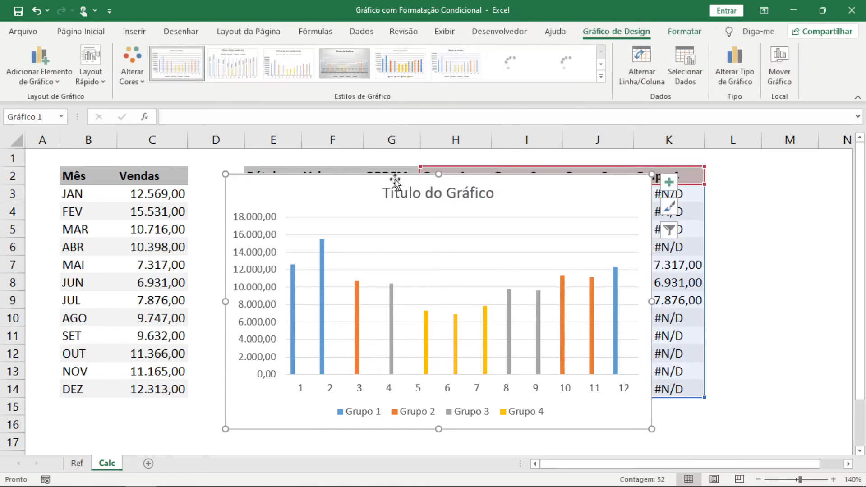
# Step: Resize the chart and place it over columns B to G, leaving the four group columns uncovered
pyautogui.moveTo(390, 168); pyautogui.dragTo(386, 151)
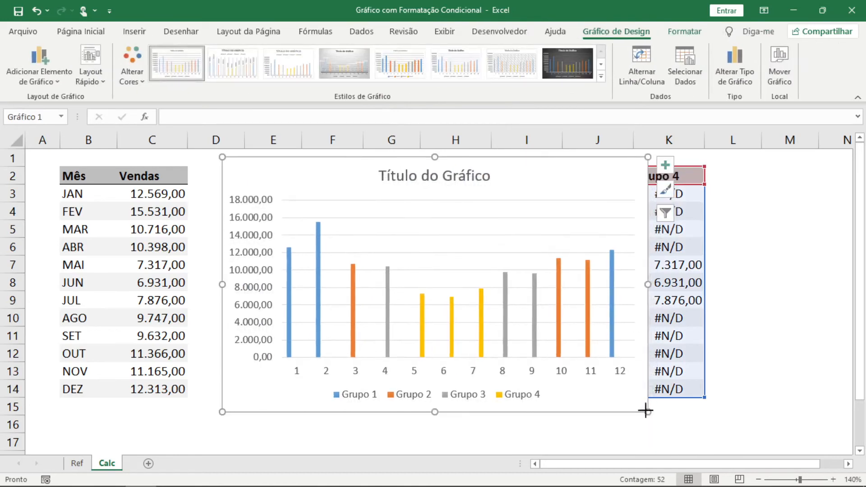
pyautogui.moveTo(646, 411); pyautogui.dragTo(735, 409)
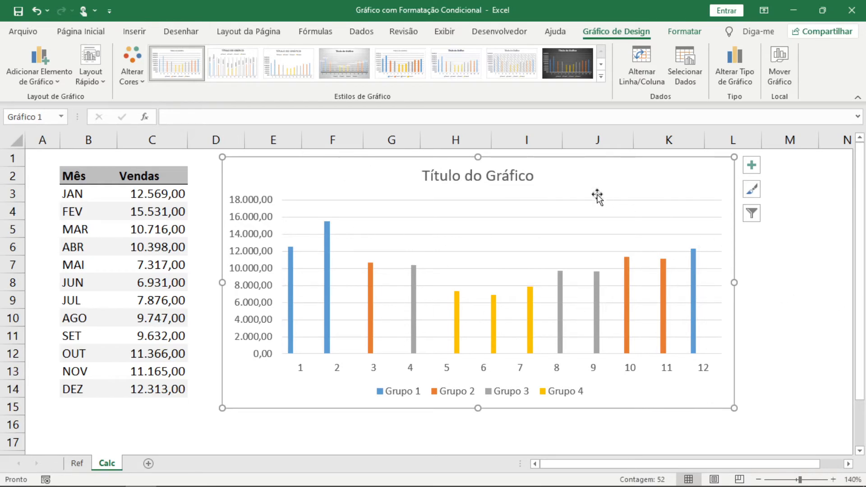
pyautogui.moveTo(736, 284); pyautogui.dragTo(580, 285)
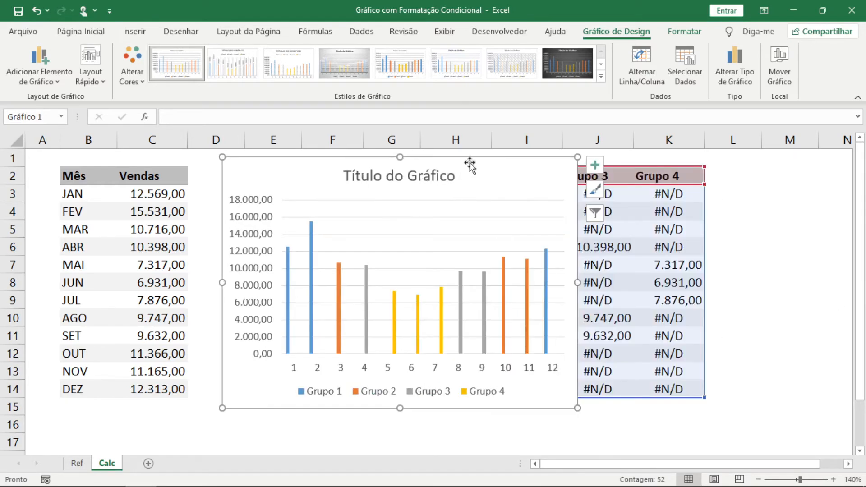
pyautogui.moveTo(476, 162); pyautogui.dragTo(305, 161)
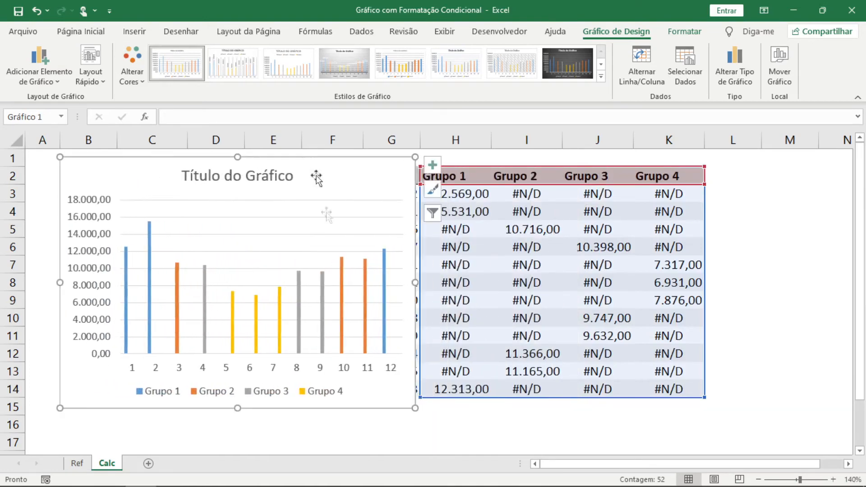
# Step: Fill the chart's Grupo 1 series with the standard light green
pyautogui.moveTo(478, 195); pyautogui.dragTo(478, 213)
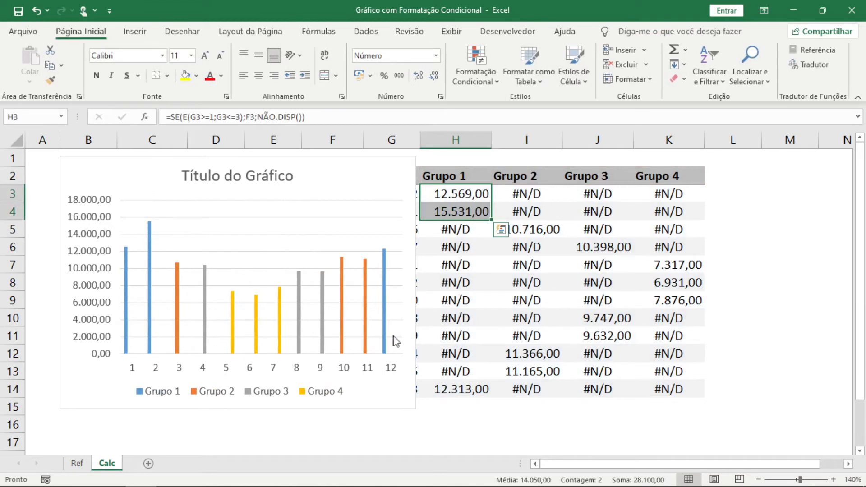
pyautogui.moveTo(386, 331)
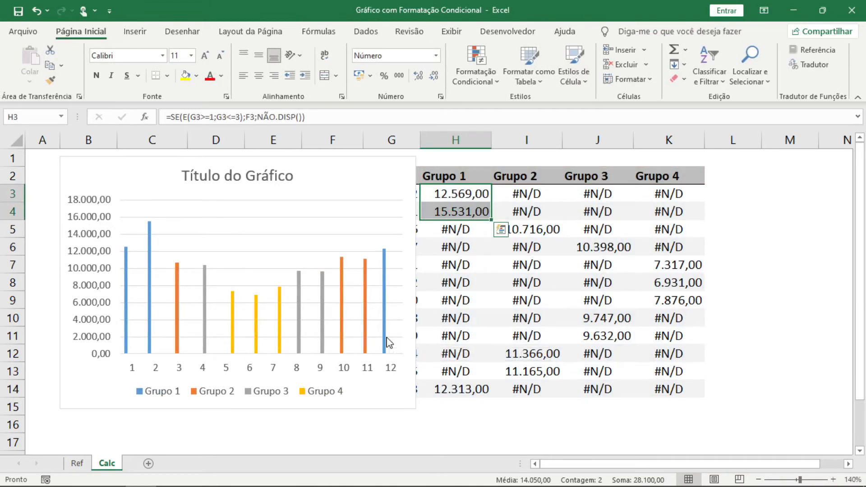
pyautogui.click(385, 284)
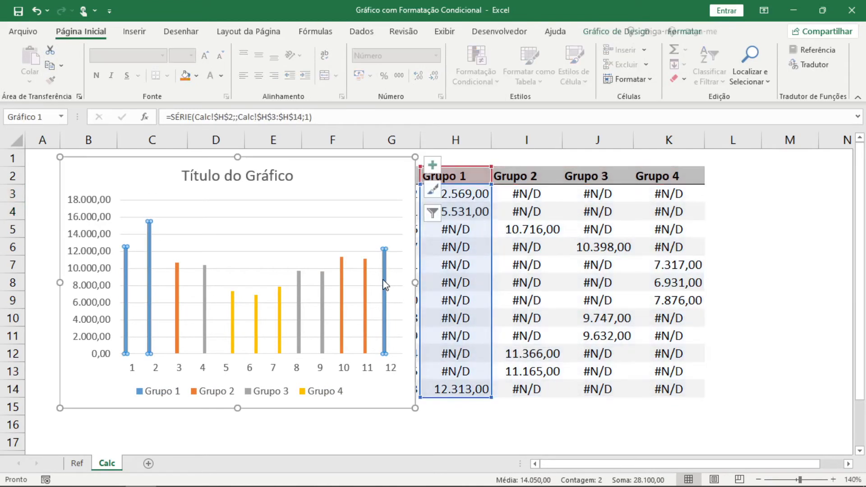
pyautogui.click(685, 31)
pyautogui.click(400, 51)
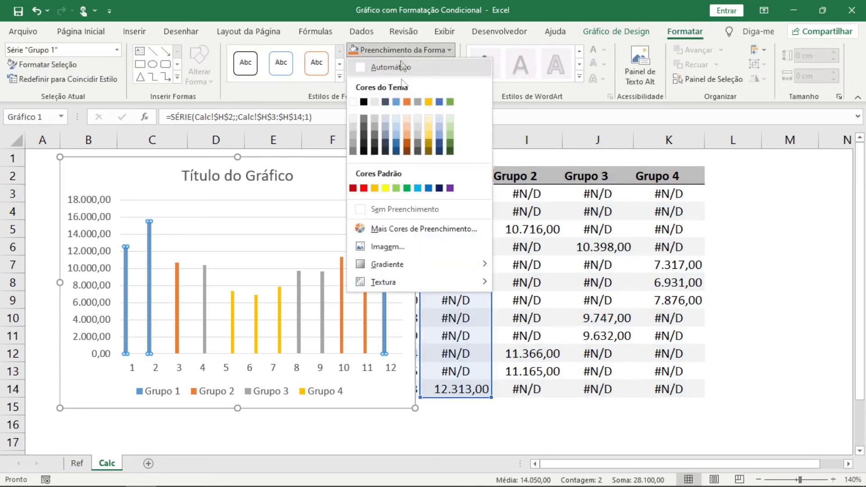
pyautogui.click(397, 191)
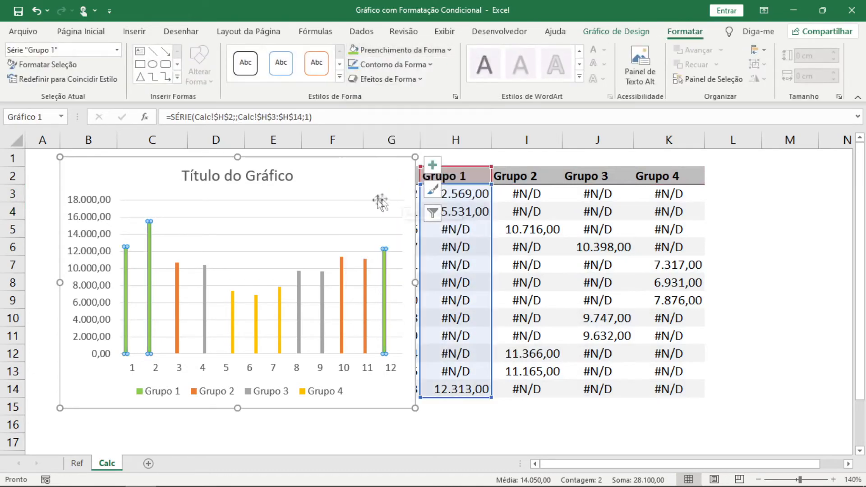
# Step: Fill the Grupo 2 series with the darker theme blue and the Grupo 3 series with the standard orange-yellow
pyautogui.click(343, 269)
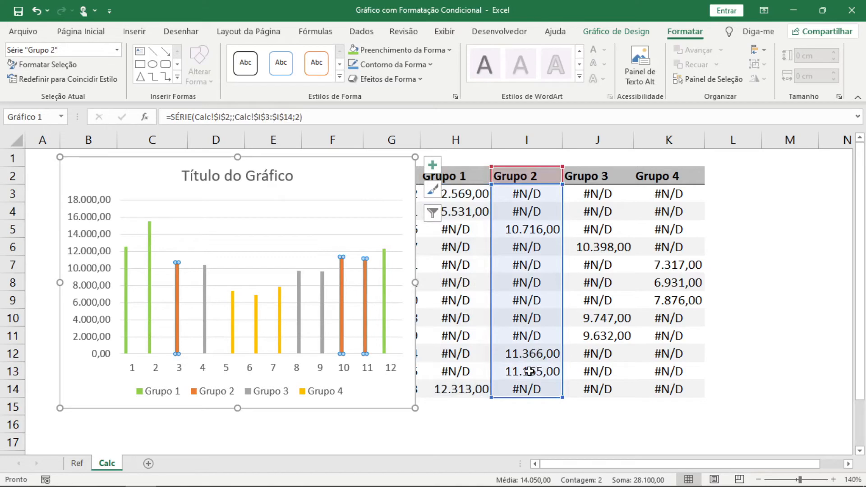
pyautogui.click(429, 51)
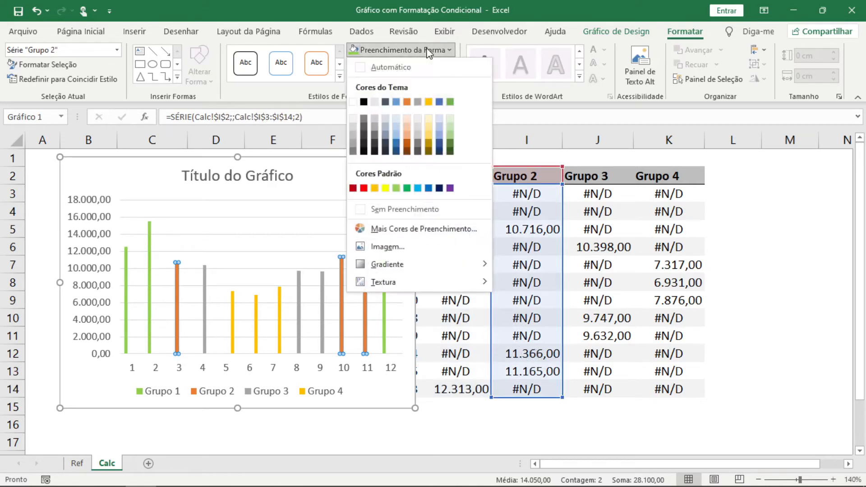
pyautogui.click(397, 145)
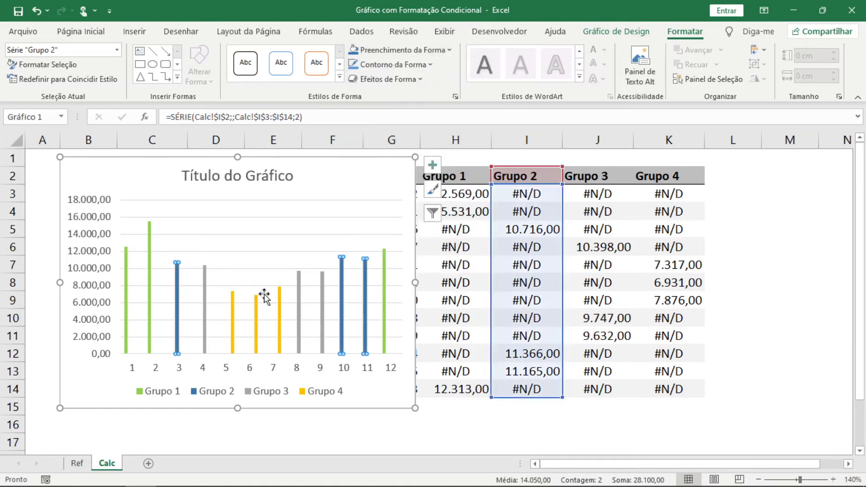
pyautogui.click(298, 285)
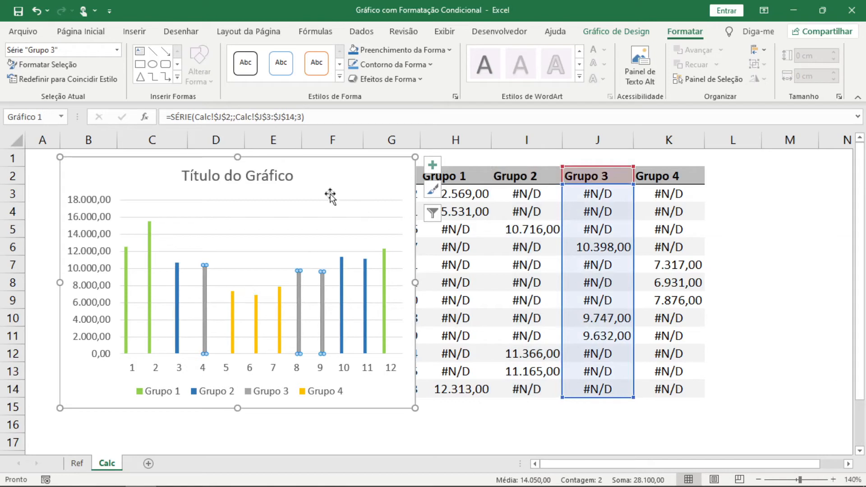
pyautogui.click(425, 50)
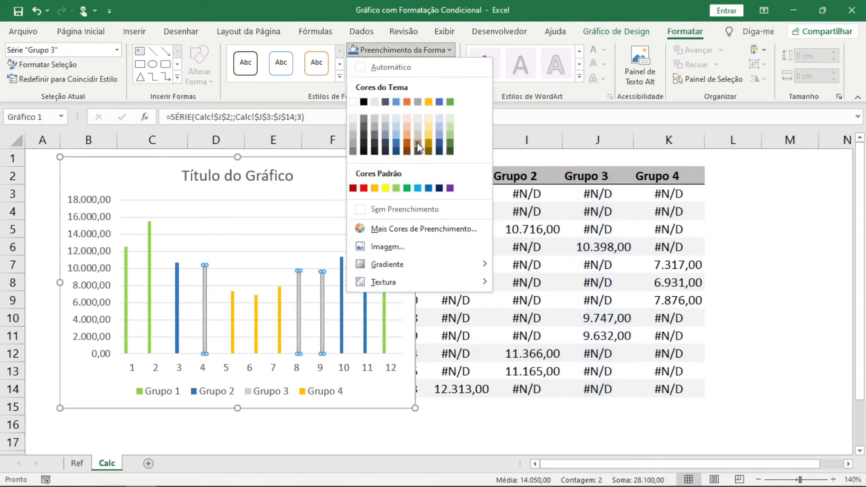
pyautogui.click(375, 189)
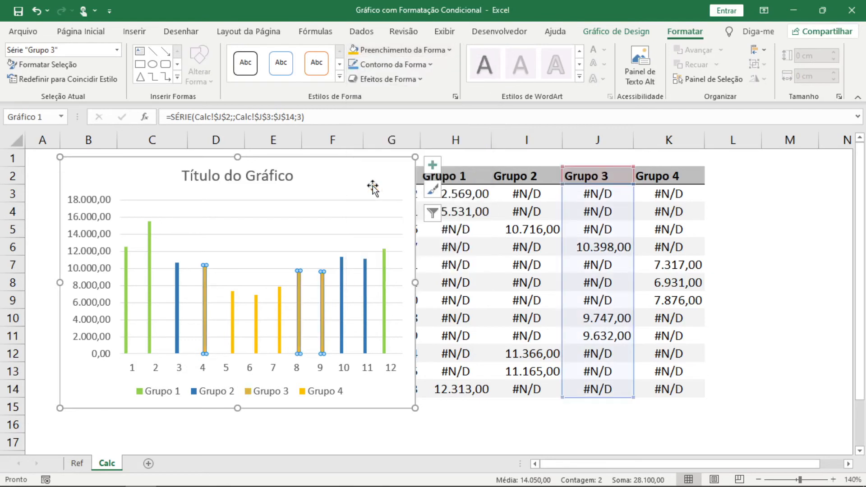
# Step: Fill the Grupo 4 series with the standard dark red and deselect the chart
pyautogui.click(232, 318)
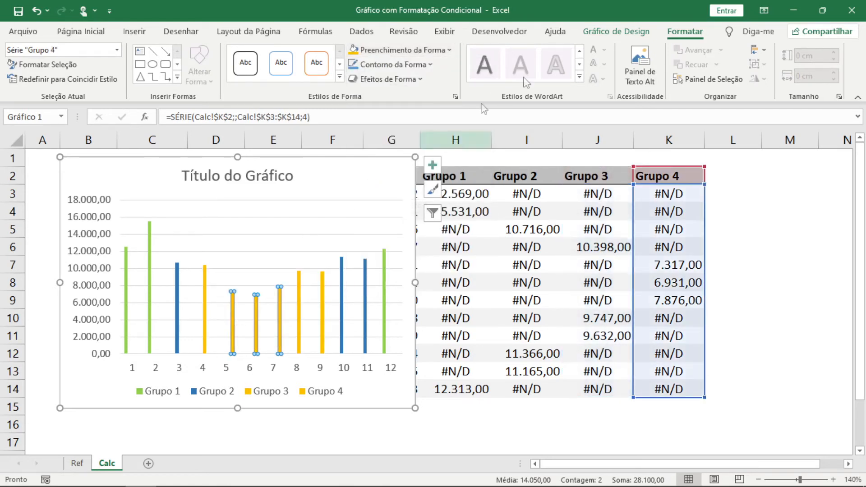
pyautogui.click(426, 50)
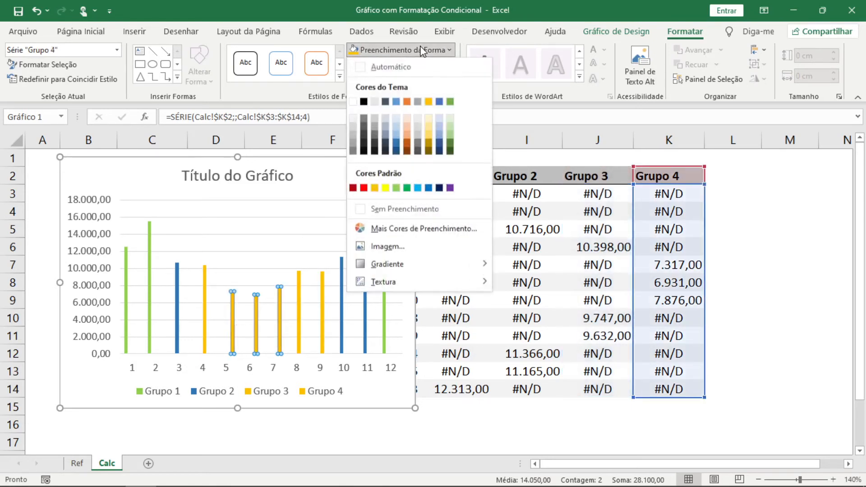
pyautogui.click(353, 188)
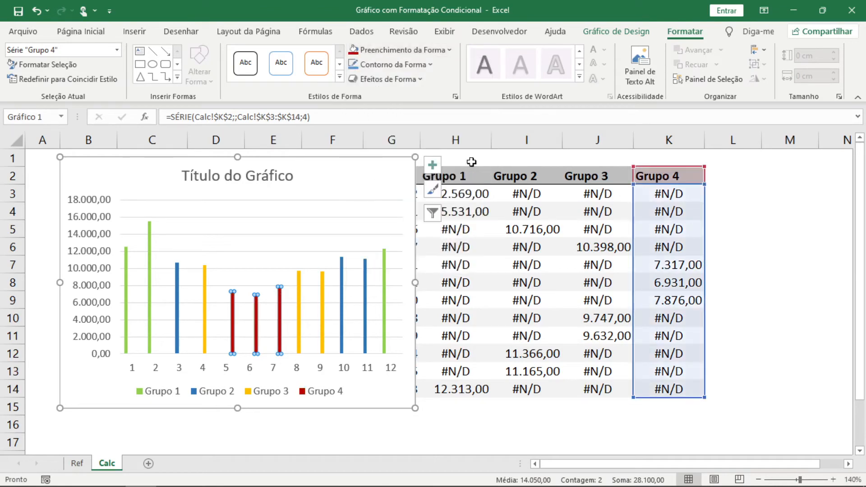
pyautogui.click(759, 259)
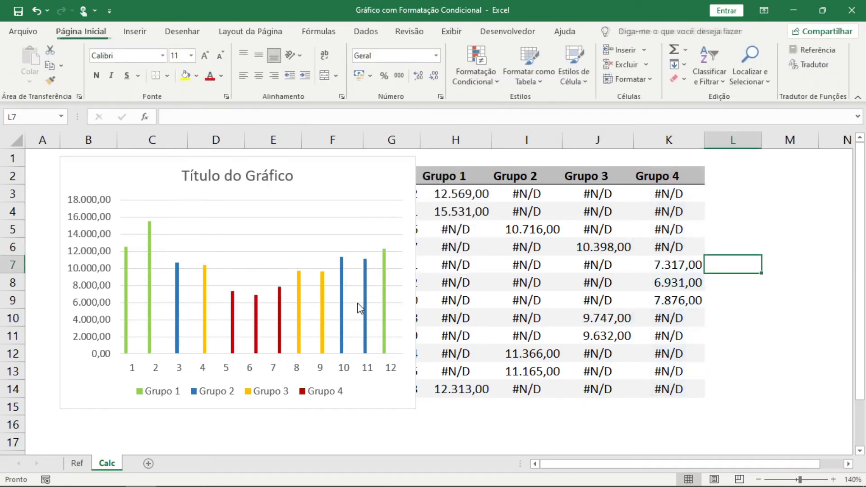
# Step: Set the series overlap of the chart's columns to 100% through the Grupo 3 series formatting, and close the formatting options
pyautogui.moveTo(341, 303)
pyautogui.moveTo(446, 196); pyautogui.dragTo(677, 192)
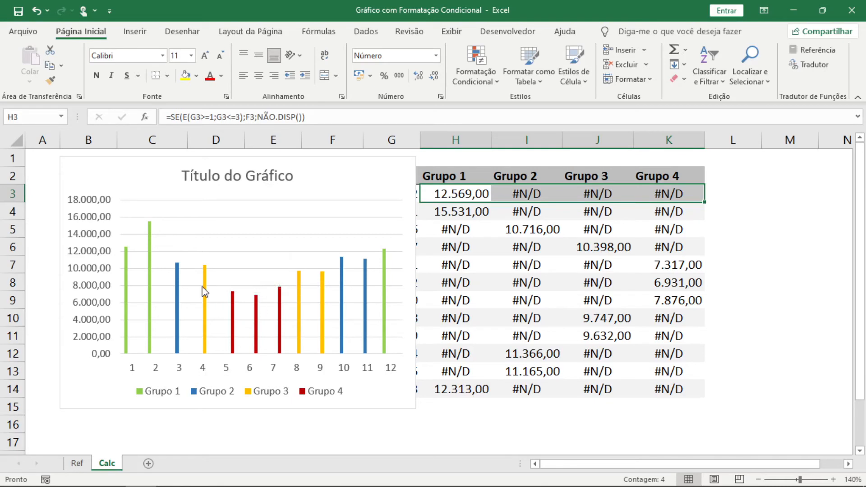
pyautogui.moveTo(204, 291)
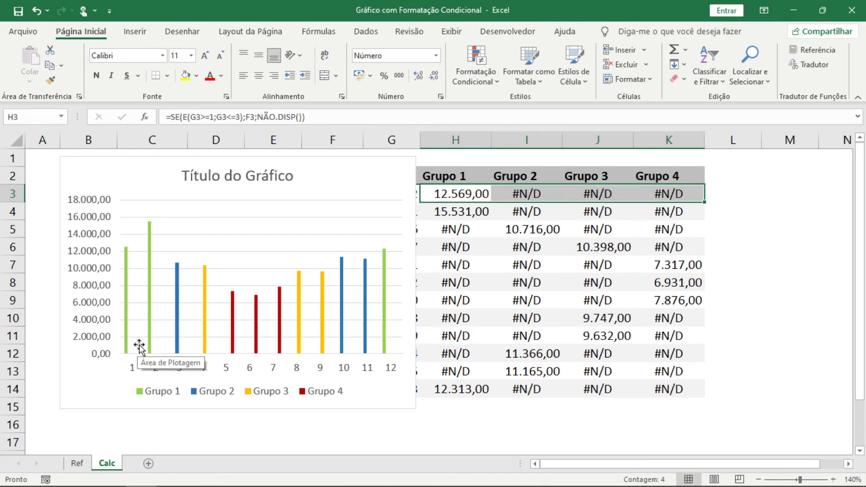
pyautogui.moveTo(234, 316)
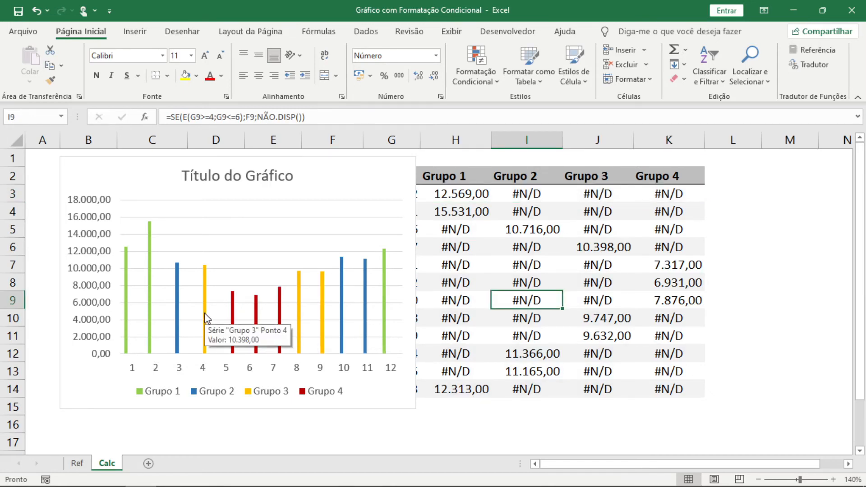
pyautogui.rightClick(205, 314)
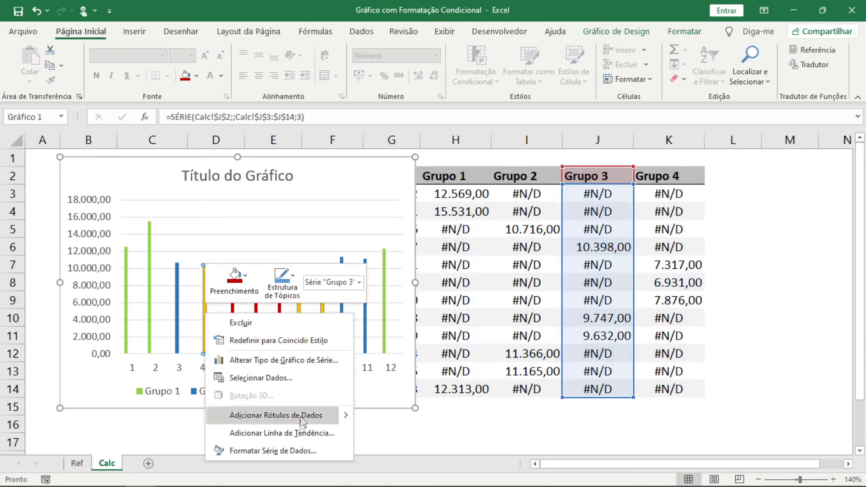
pyautogui.click(308, 451)
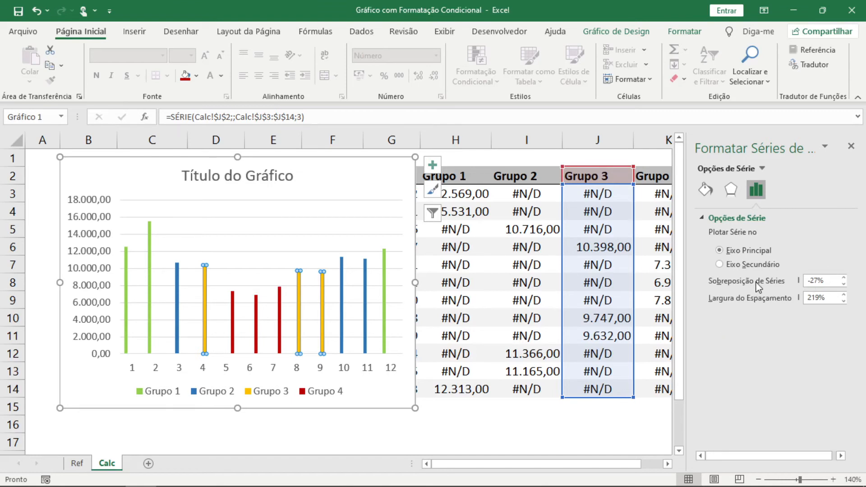
pyautogui.click(770, 285)
pyautogui.write('100')
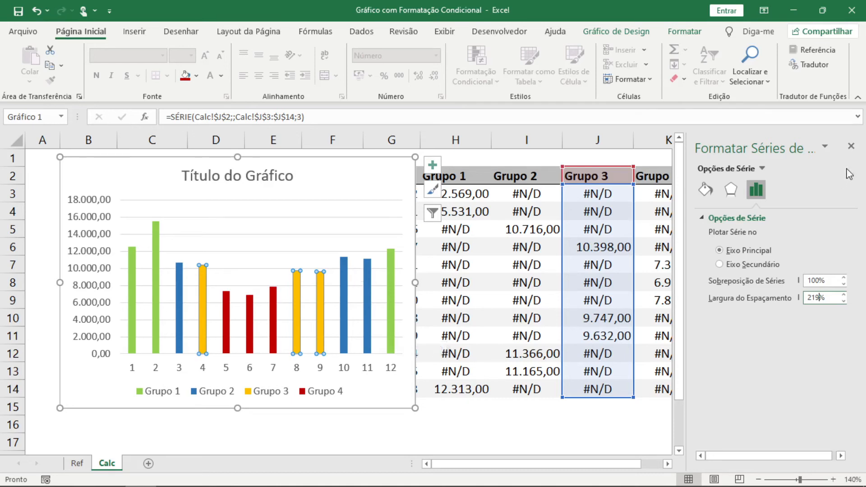
pyautogui.click(851, 147)
pyautogui.click(791, 228)
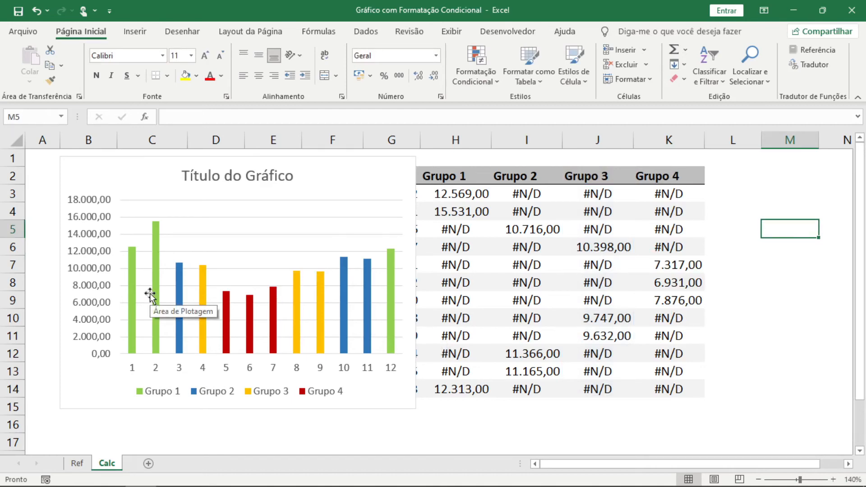
# Step: Widen the chart slightly, place it over columns G to L so the Mês and Vendas table is uncovered, and deselect it
pyautogui.moveTo(283, 160); pyautogui.dragTo(444, 172)
pyautogui.moveTo(570, 421); pyautogui.dragTo(625, 404)
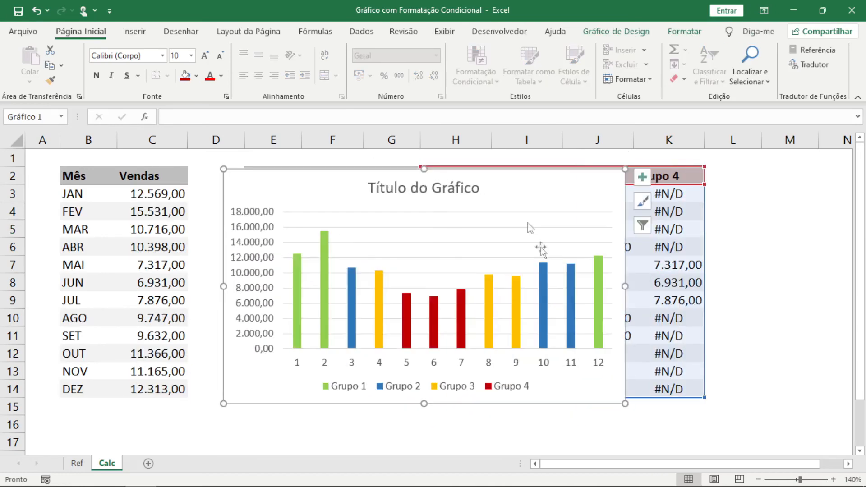
pyautogui.moveTo(515, 174); pyautogui.dragTo(666, 166)
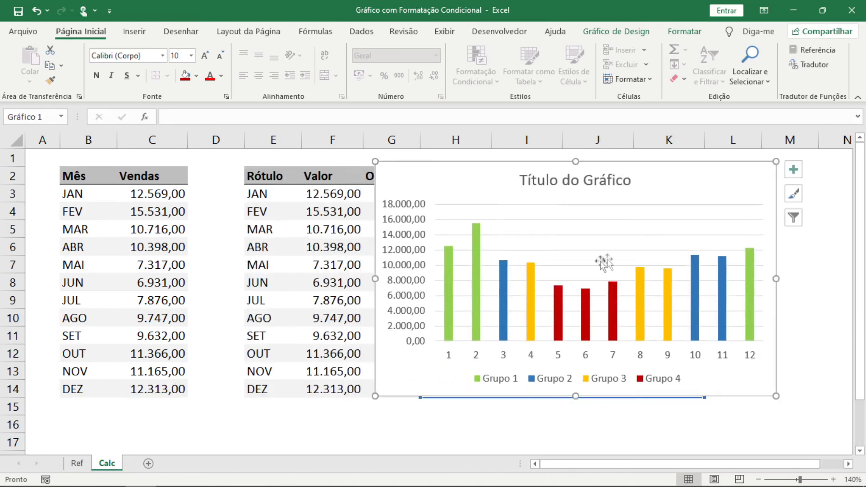
pyautogui.click(210, 288)
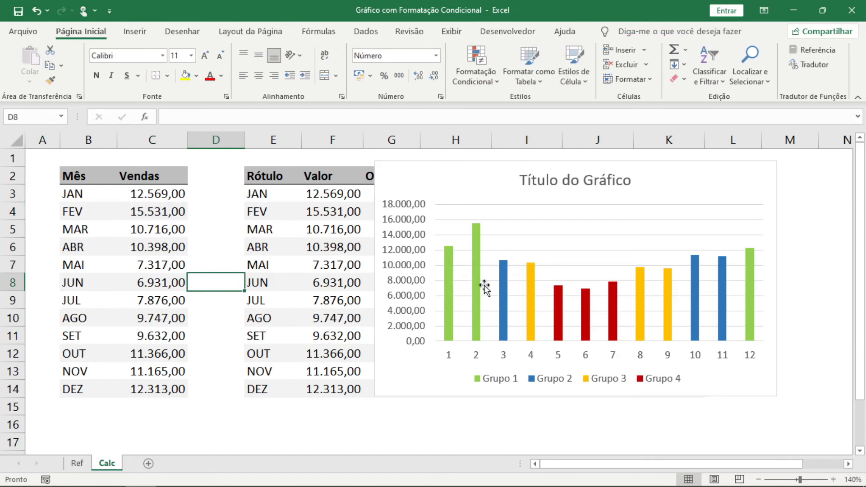
# Step: Set the chart's horizontal axis labels to the month names in Calc!$B$3:$B$14, apply the data source change and deselect the chart
pyautogui.rightClick(499, 248)
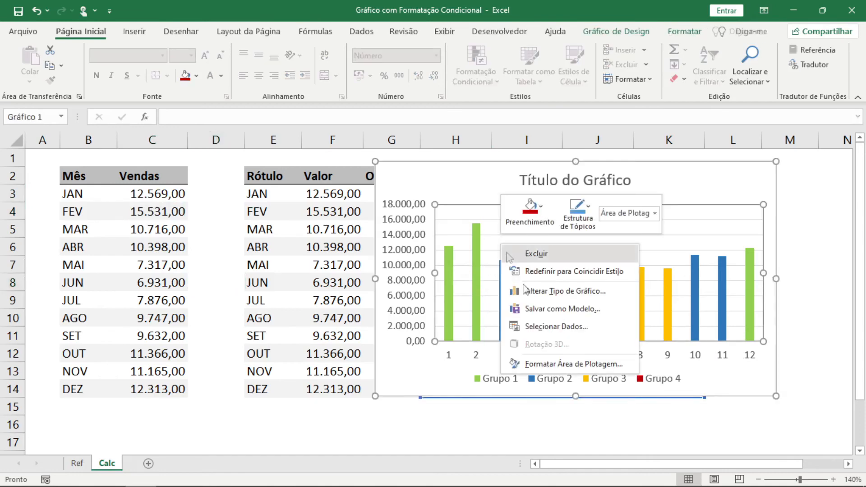
pyautogui.click(549, 326)
pyautogui.moveTo(223, 217); pyautogui.dragTo(441, 200)
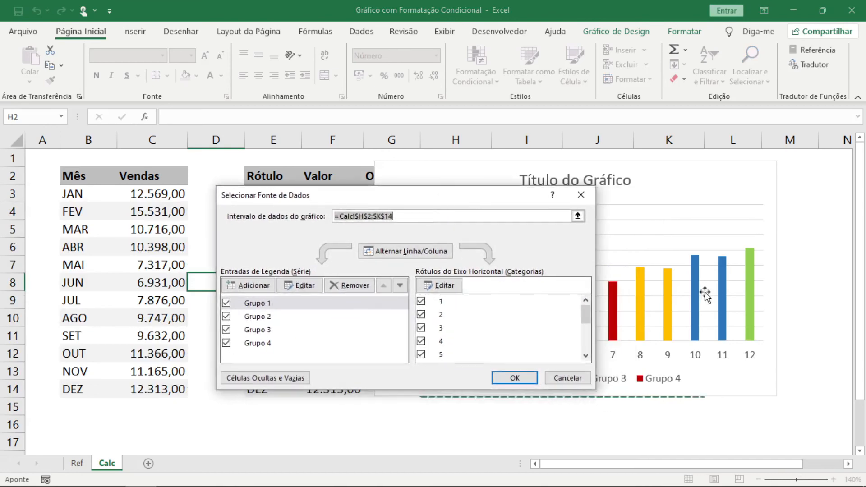
pyautogui.click(440, 285)
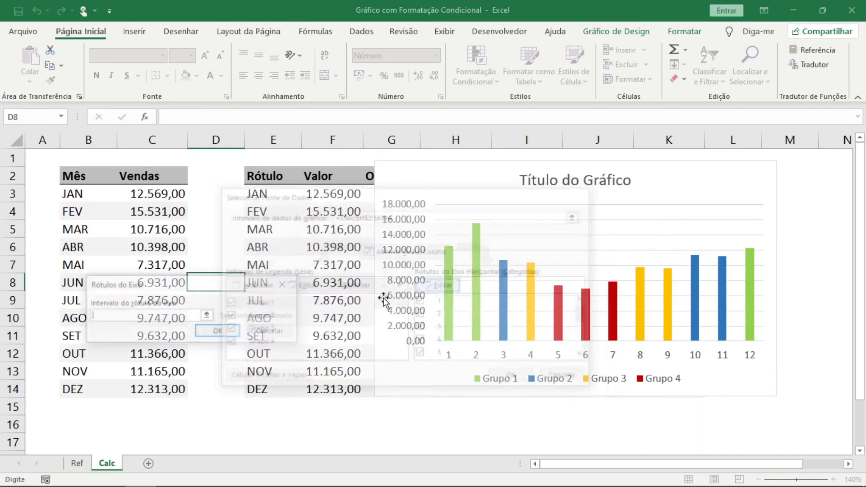
pyautogui.moveTo(74, 194); pyautogui.dragTo(74, 389)
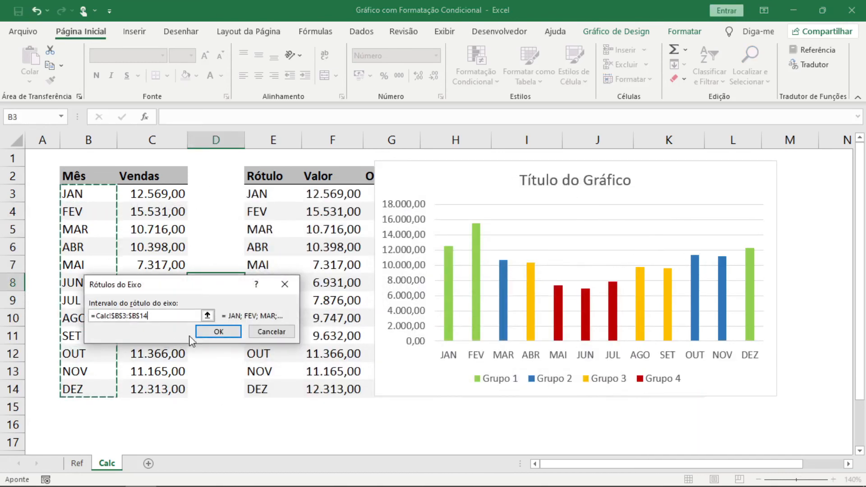
pyautogui.click(216, 332)
pyautogui.click(528, 379)
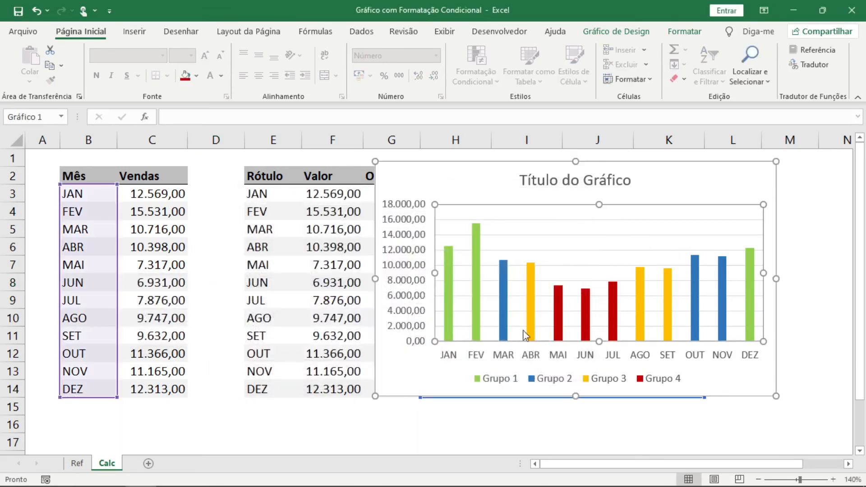
pyautogui.click(799, 350)
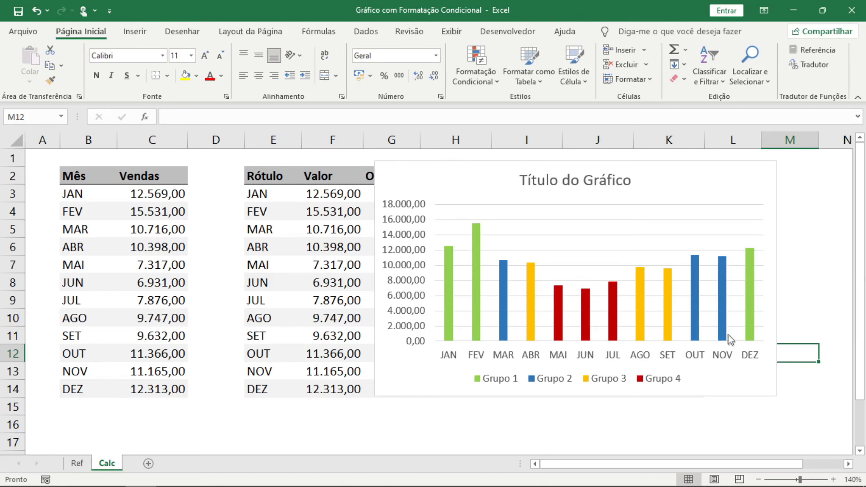
# Step: Set the November sales in C13 to 12500 and check the column colours in the chart
pyautogui.click(125, 370)
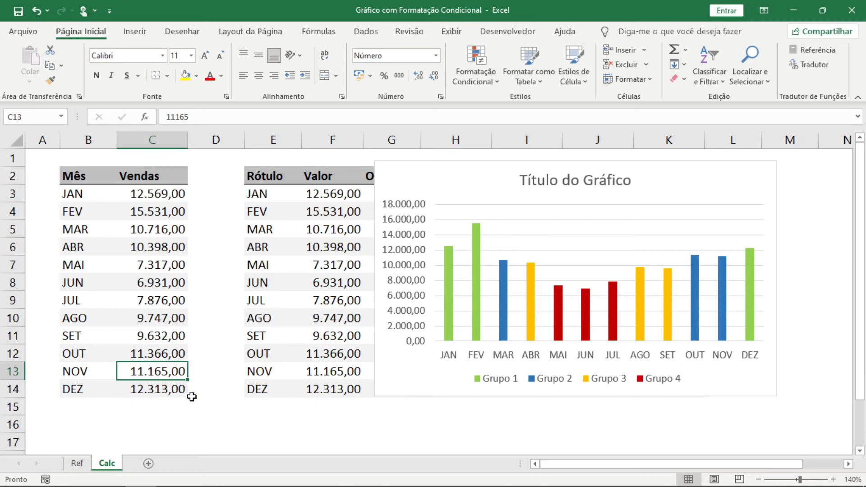
pyautogui.write('12500')
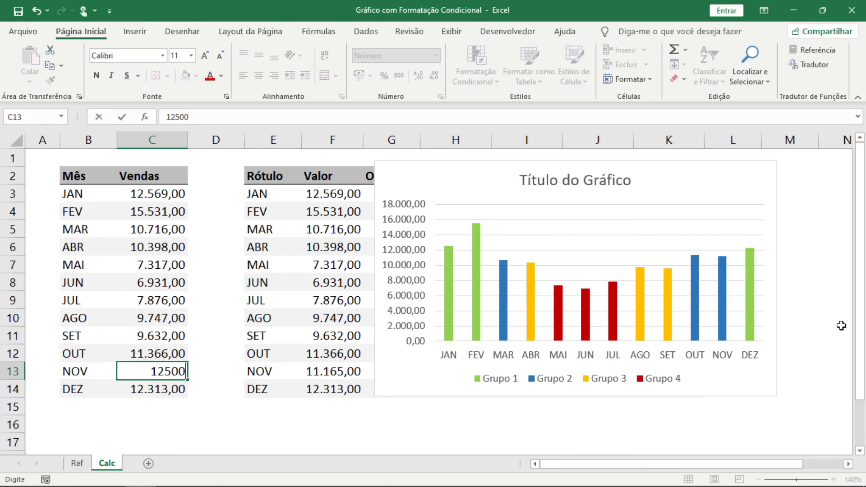
pyautogui.press('Return')
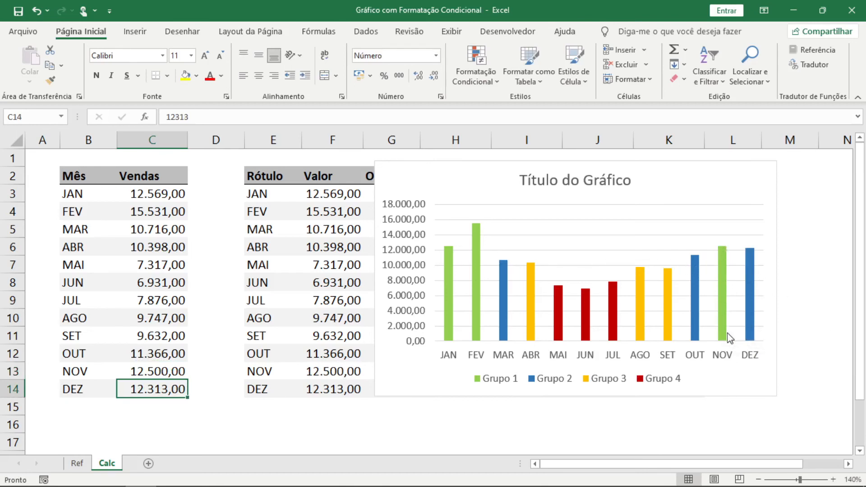
pyautogui.moveTo(757, 269)
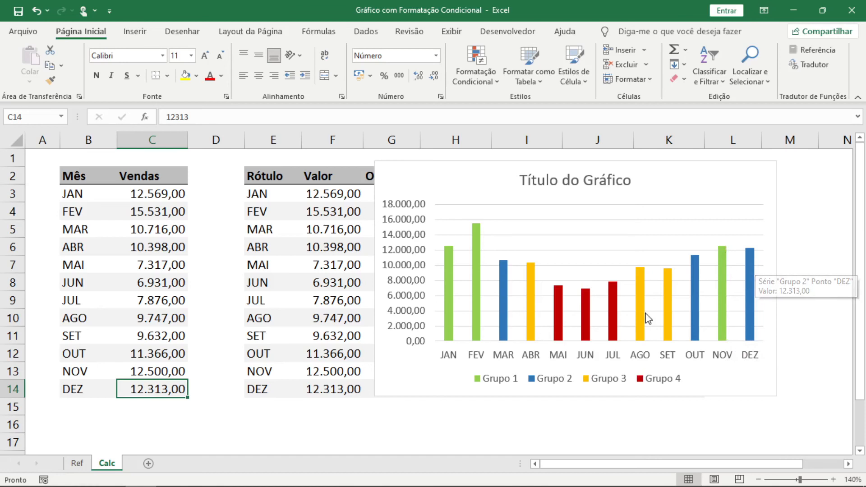
pyautogui.moveTo(591, 316)
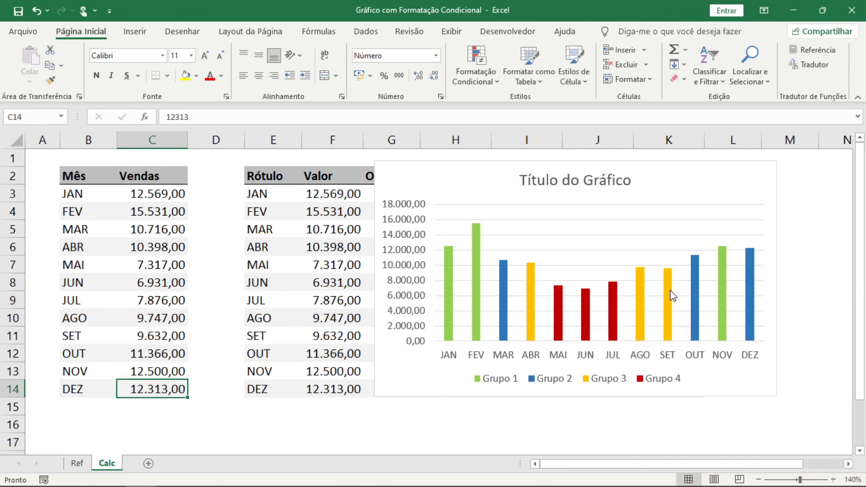
# Step: Set the June sales in C8 to 9700 and check the August column's group in the chart
pyautogui.click(158, 289)
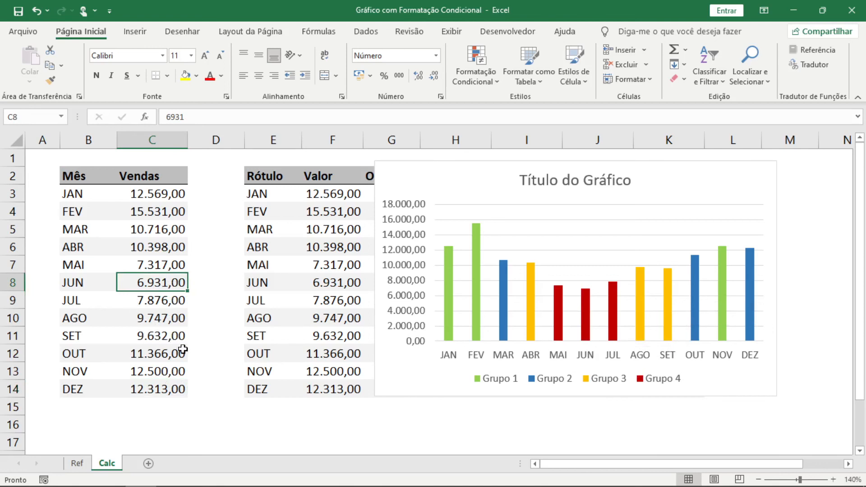
pyautogui.write('9700')
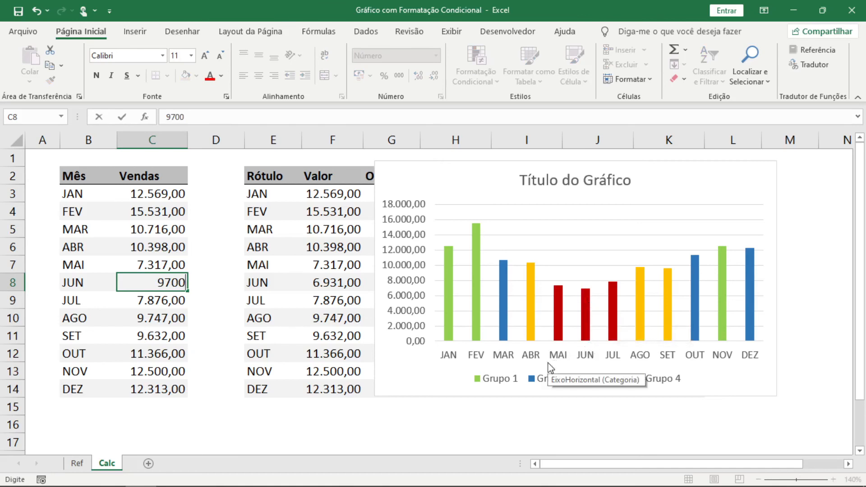
pyautogui.press('Return')
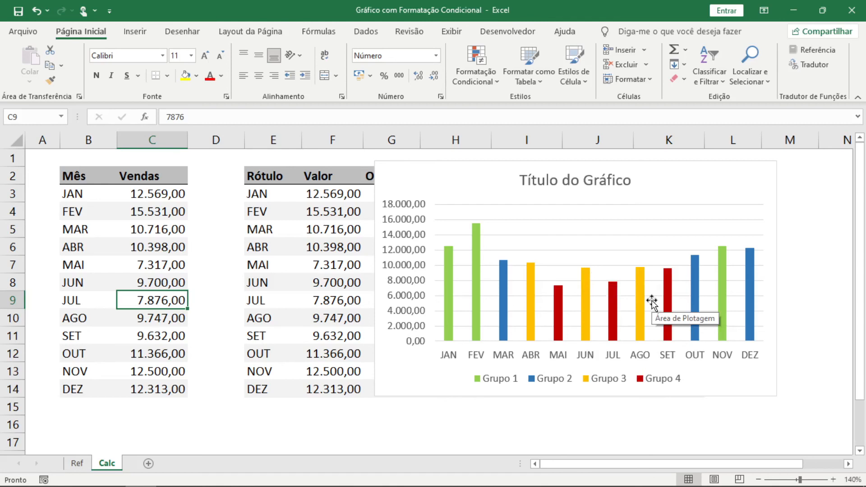
pyautogui.moveTo(646, 302)
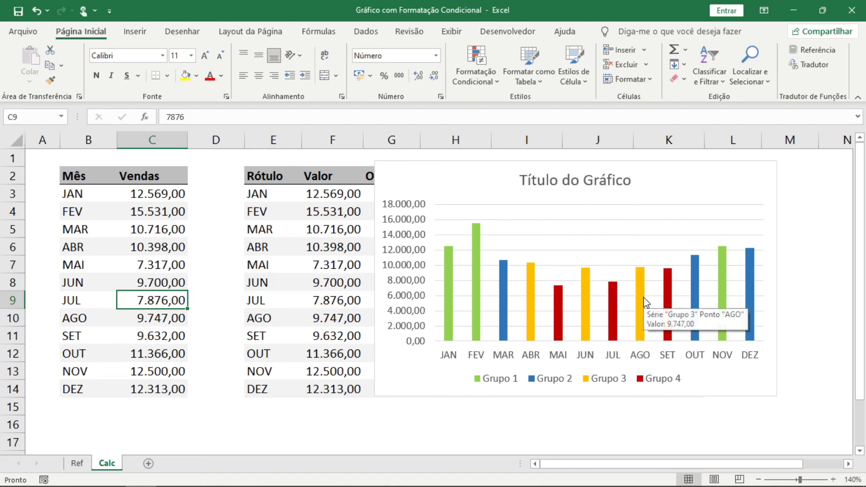
# Step: Reposition the chart over columns A to G, beside the Grupo 1 to Grupo 4 table, and deselect it
pyautogui.moveTo(586, 166); pyautogui.dragTo(245, 178)
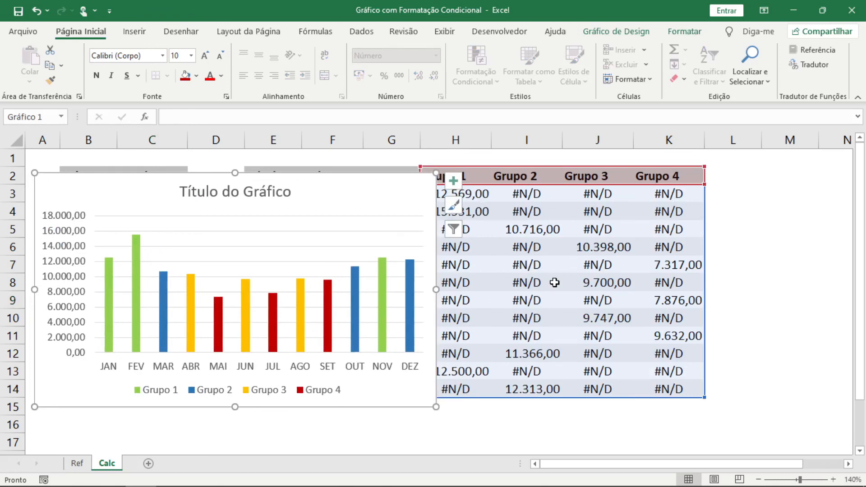
pyautogui.moveTo(248, 178); pyautogui.dragTo(419, 177)
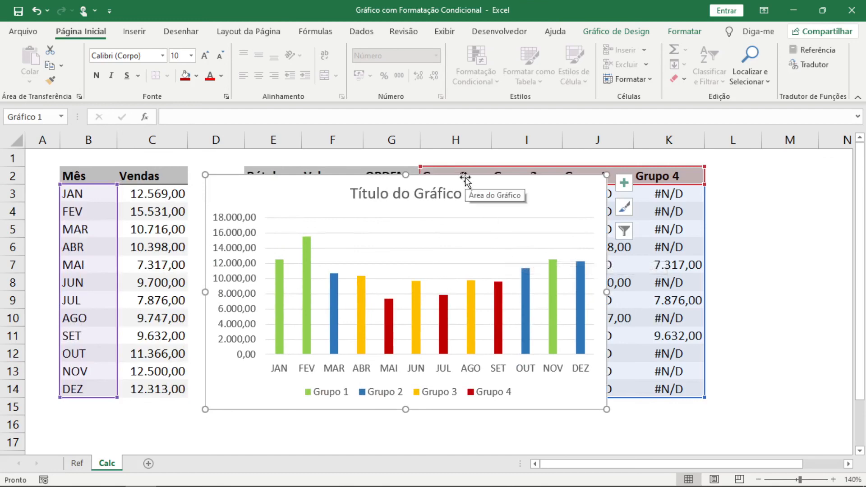
pyautogui.moveTo(465, 179); pyautogui.dragTo(679, 167)
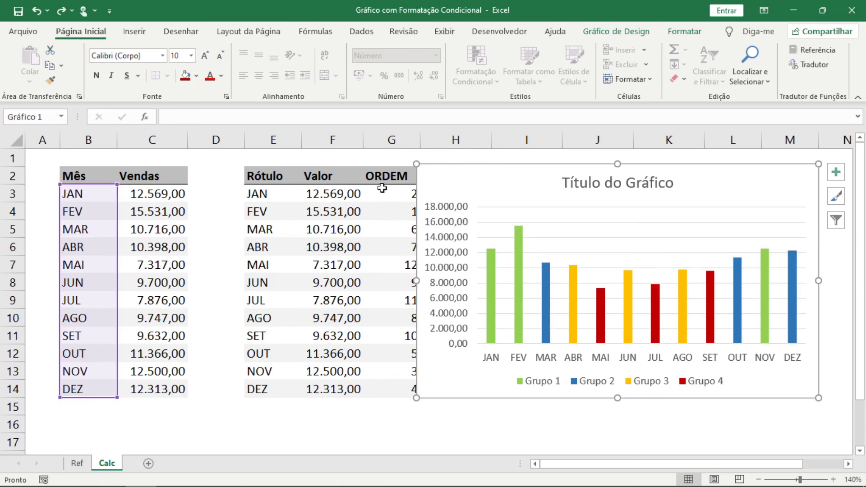
pyautogui.moveTo(456, 164); pyautogui.dragTo(48, 168)
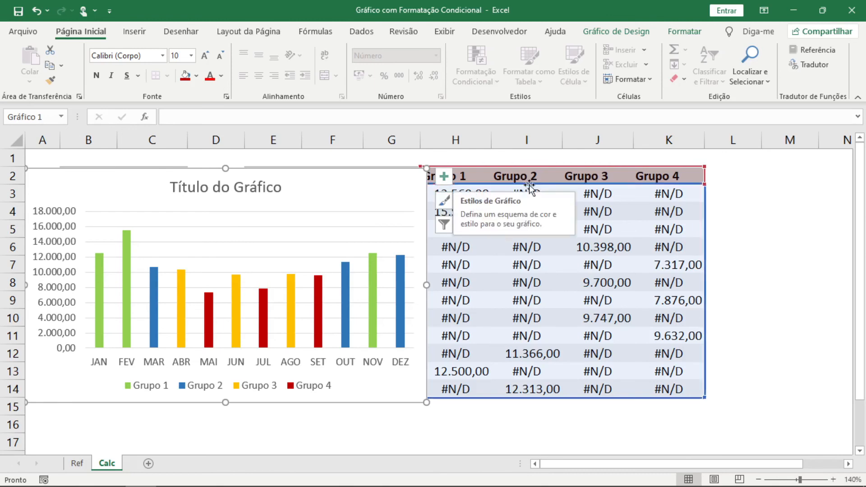
pyautogui.click(749, 205)
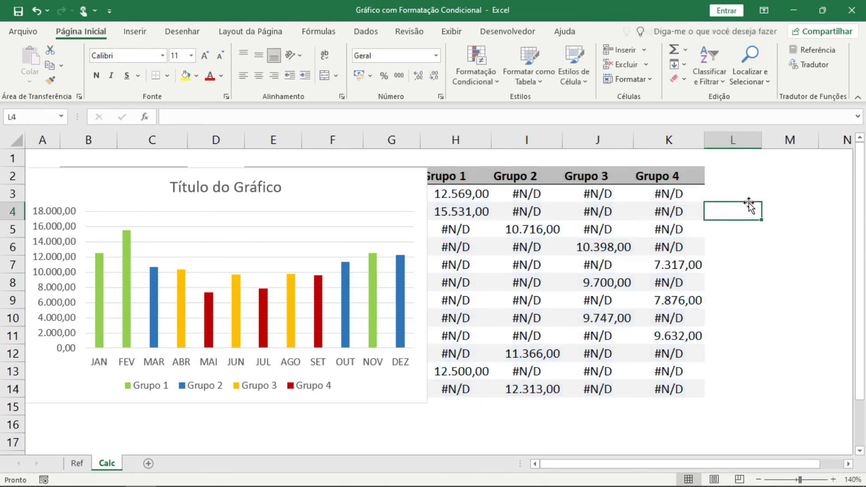